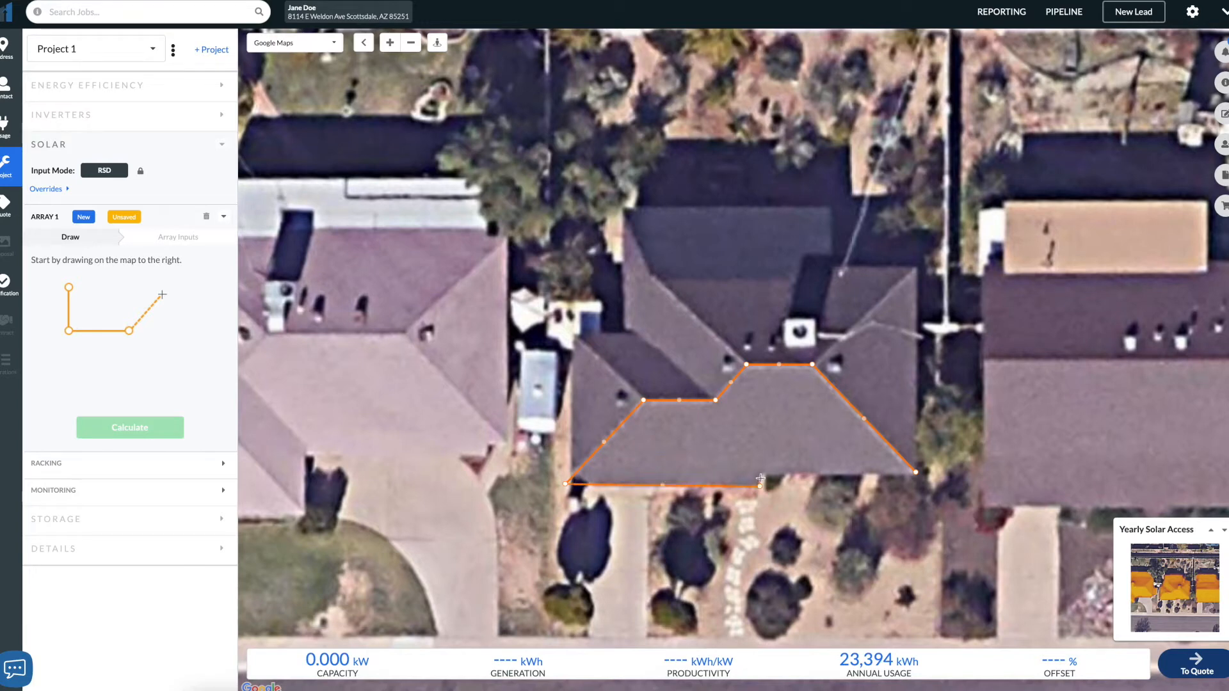
- Finish outlining the main south-facing roof face to create the first array
click(759, 473)
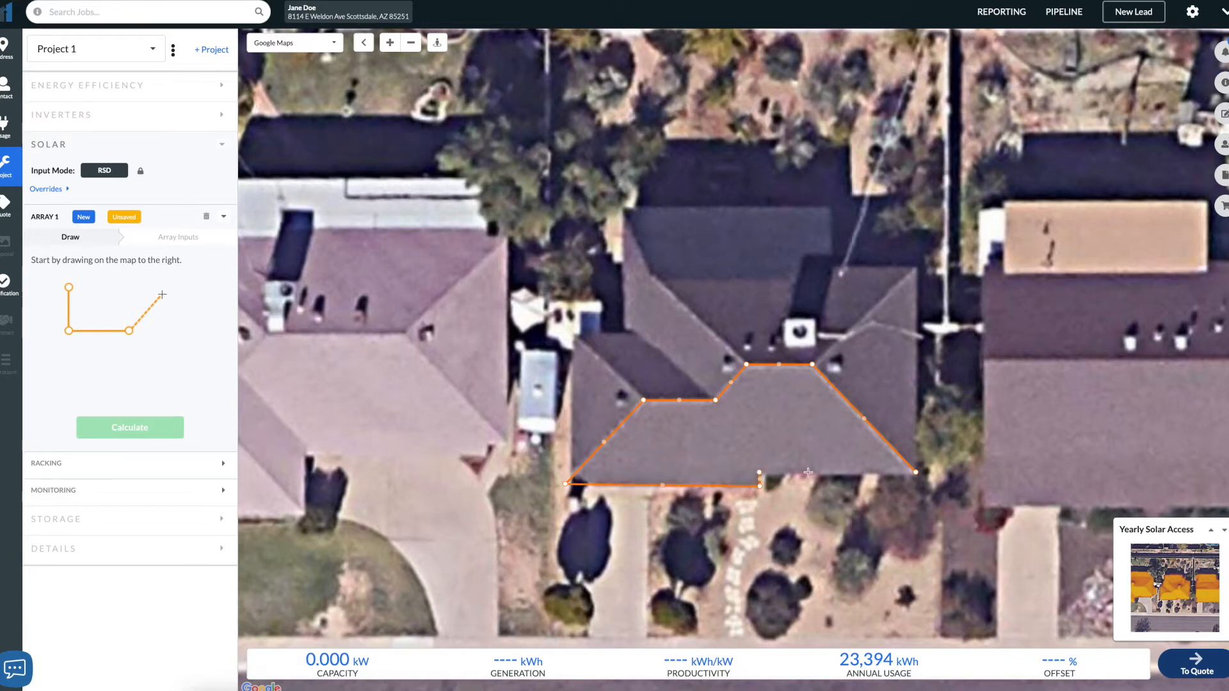
click(915, 474)
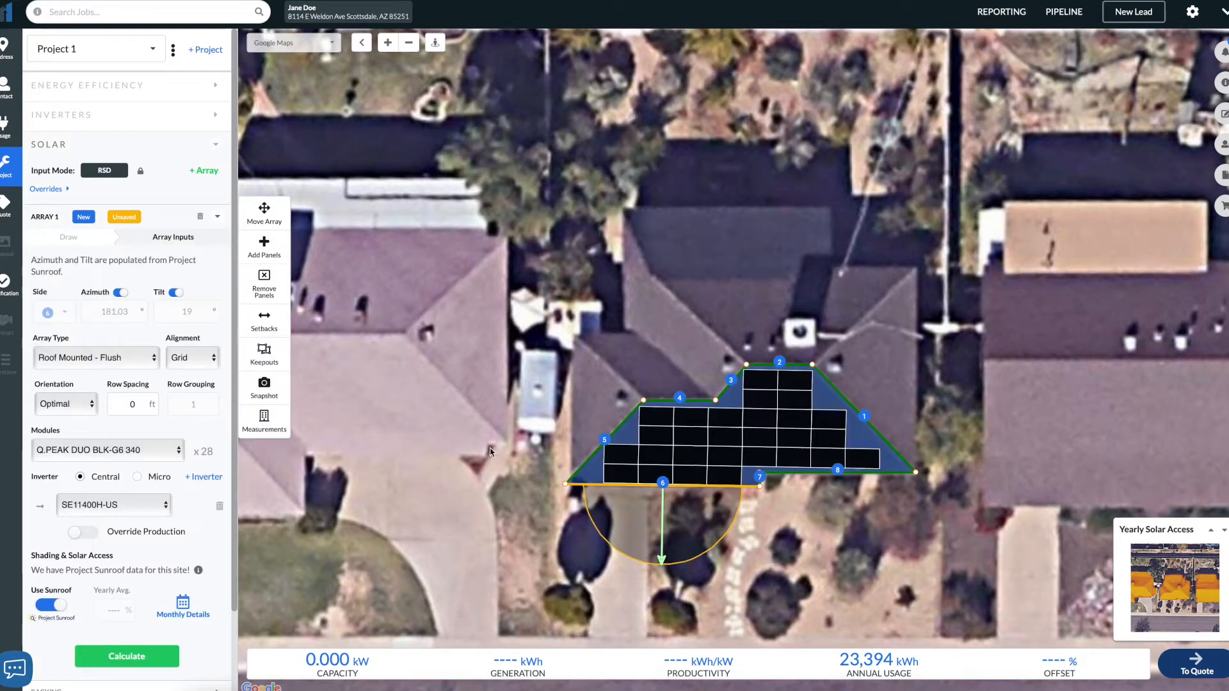
- Apply a uniform 1.5 ft setback to the first array, with 3 ft on edges 2 and 4
click(263, 320)
click(378, 161)
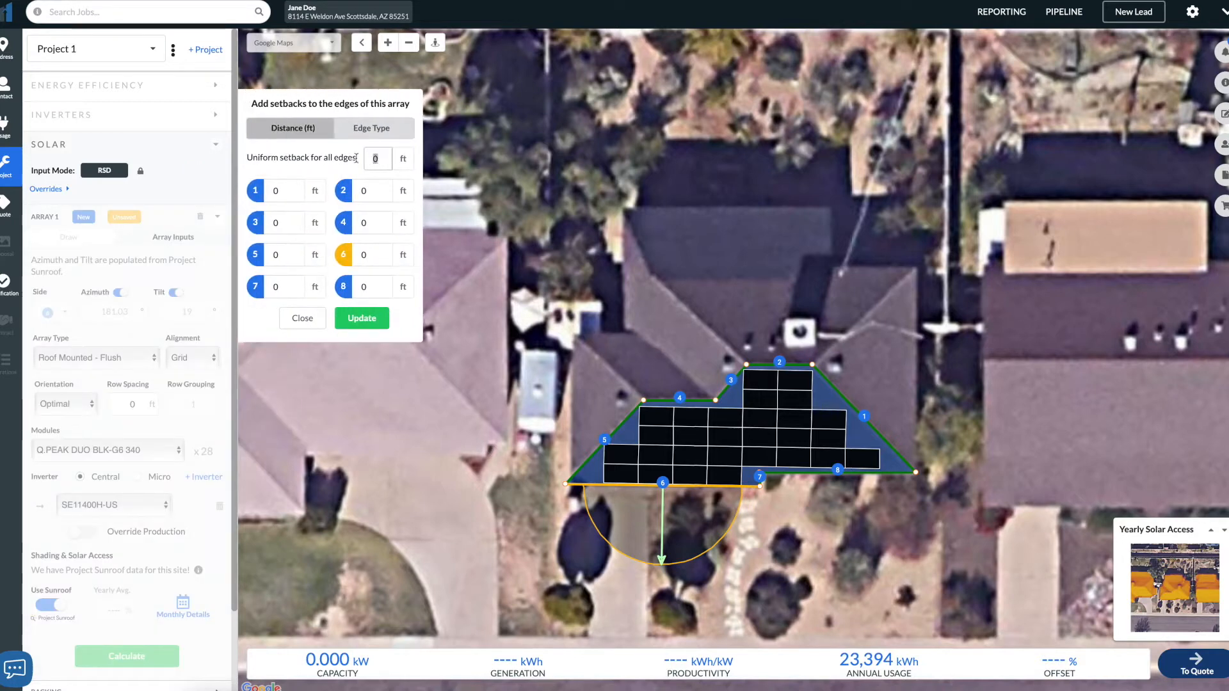
key(BackSpace)
text(1.5)
click(380, 193)
double_click(381, 192)
text(3)
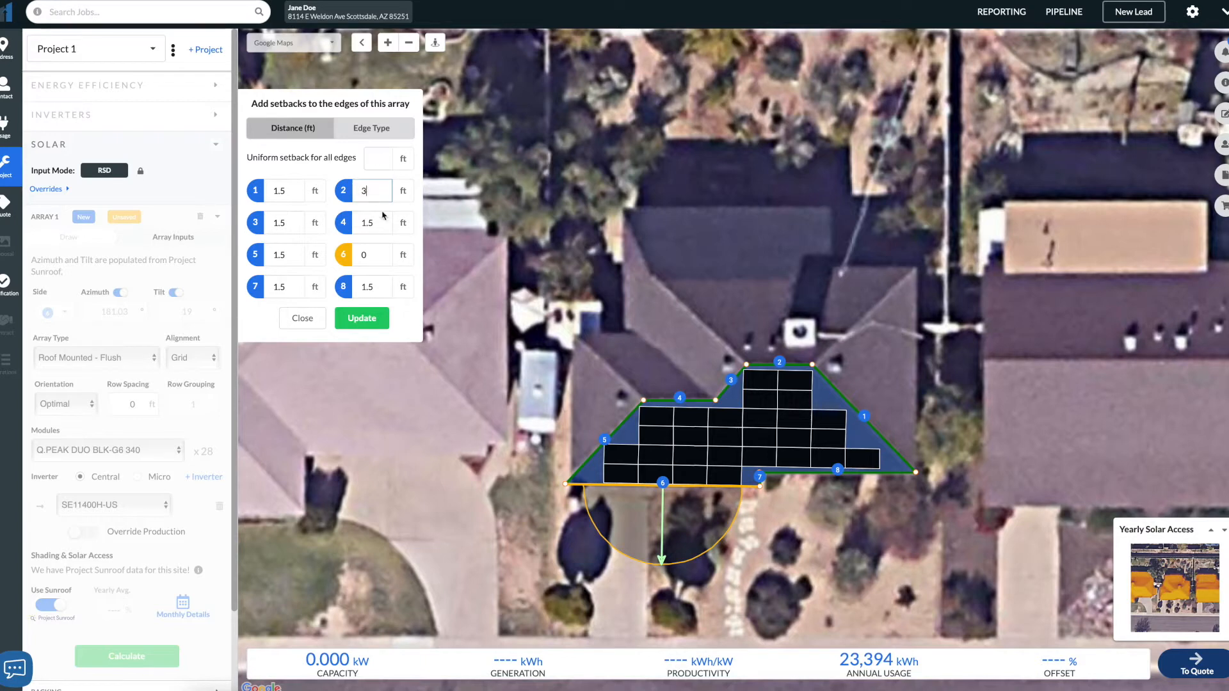
double_click(359, 222)
text(3)
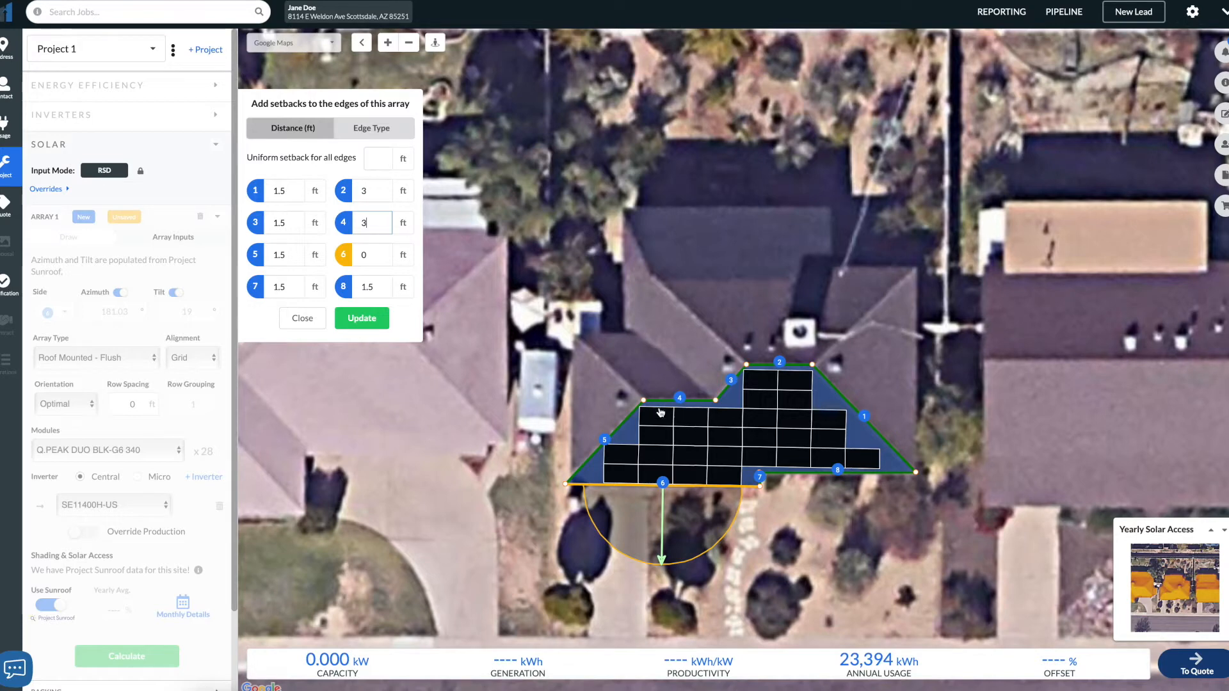
click(358, 324)
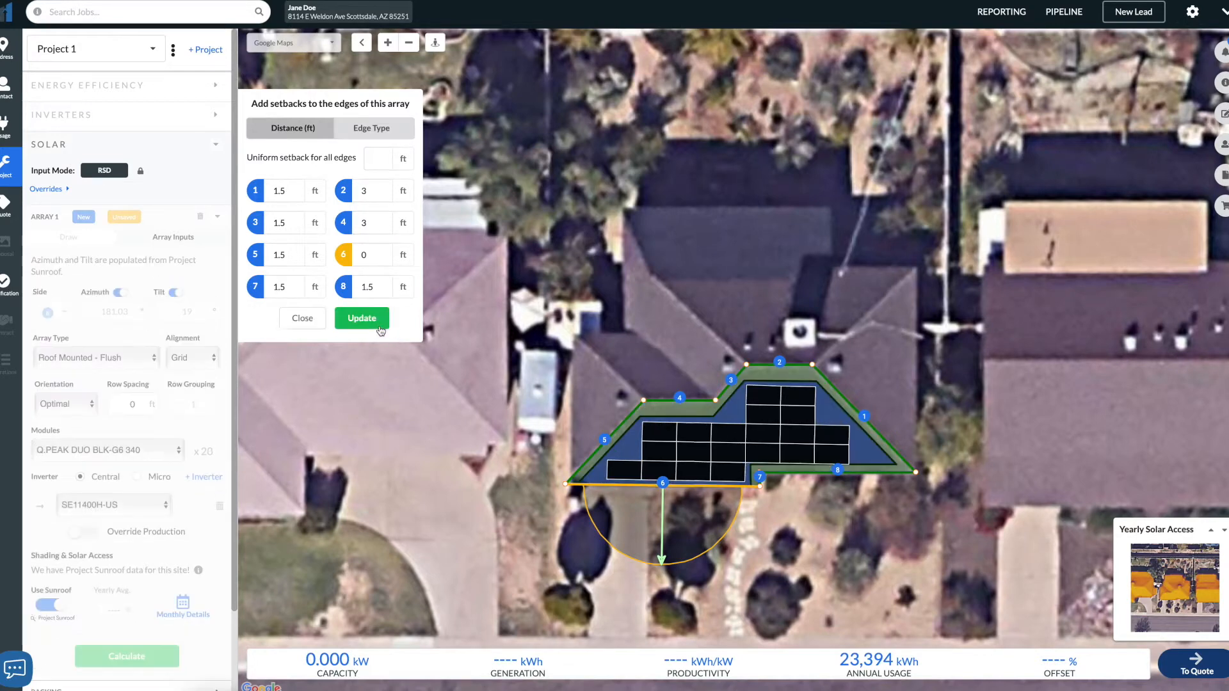
click(301, 319)
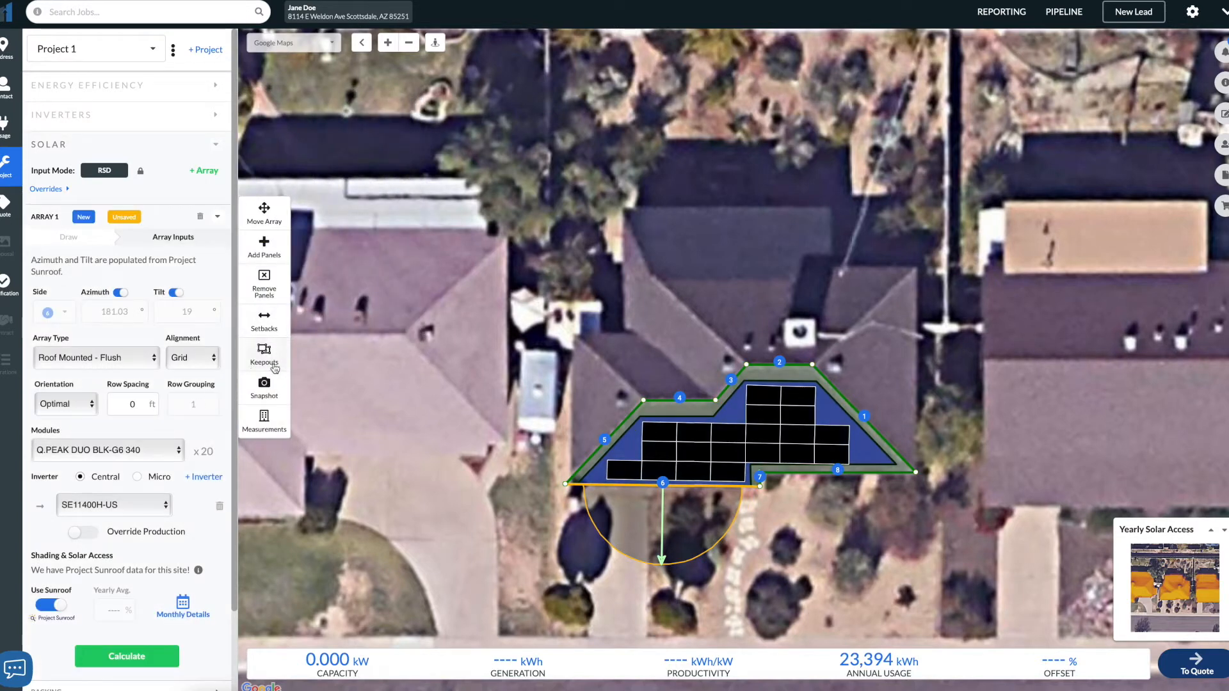
- Set the first array's panel orientation to Portrait
scroll(197, 415, down, 1)
scroll(197, 414, down, 2)
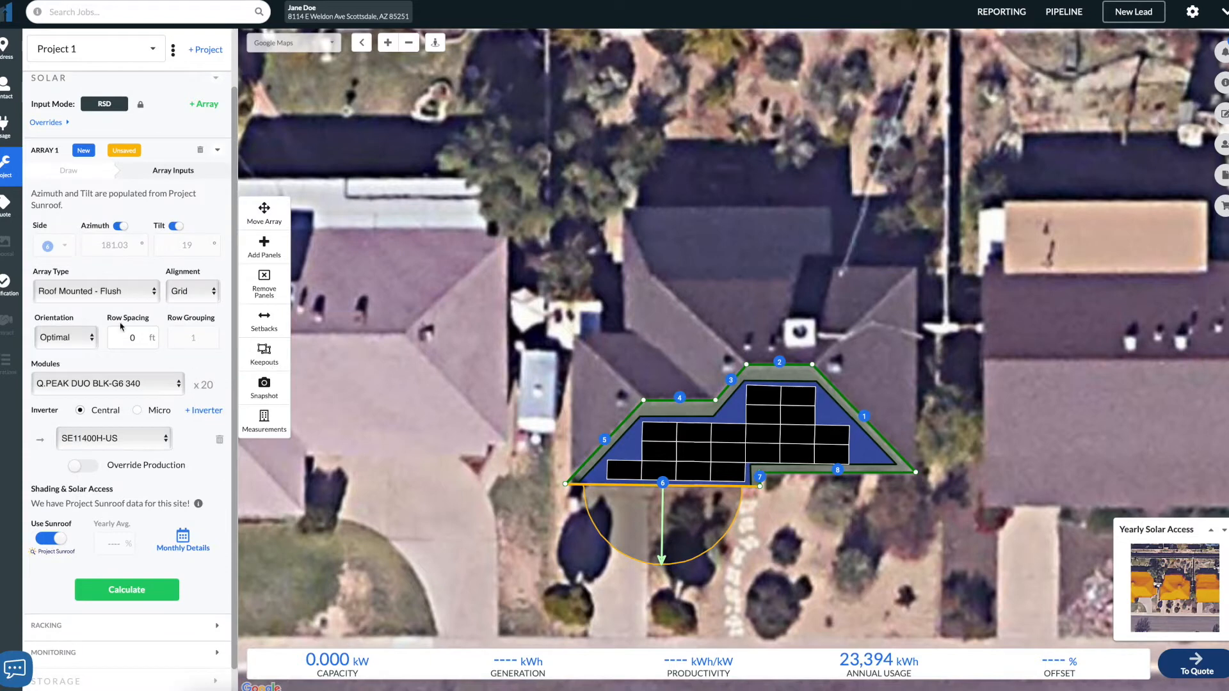
click(82, 346)
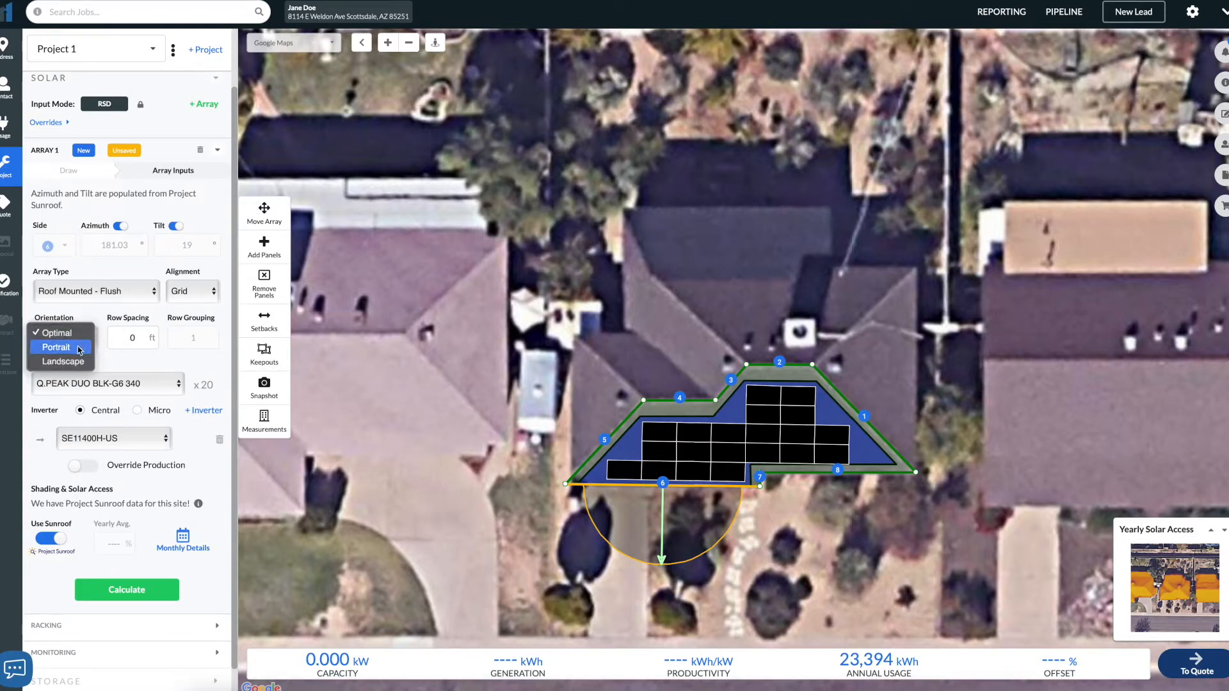
click(79, 350)
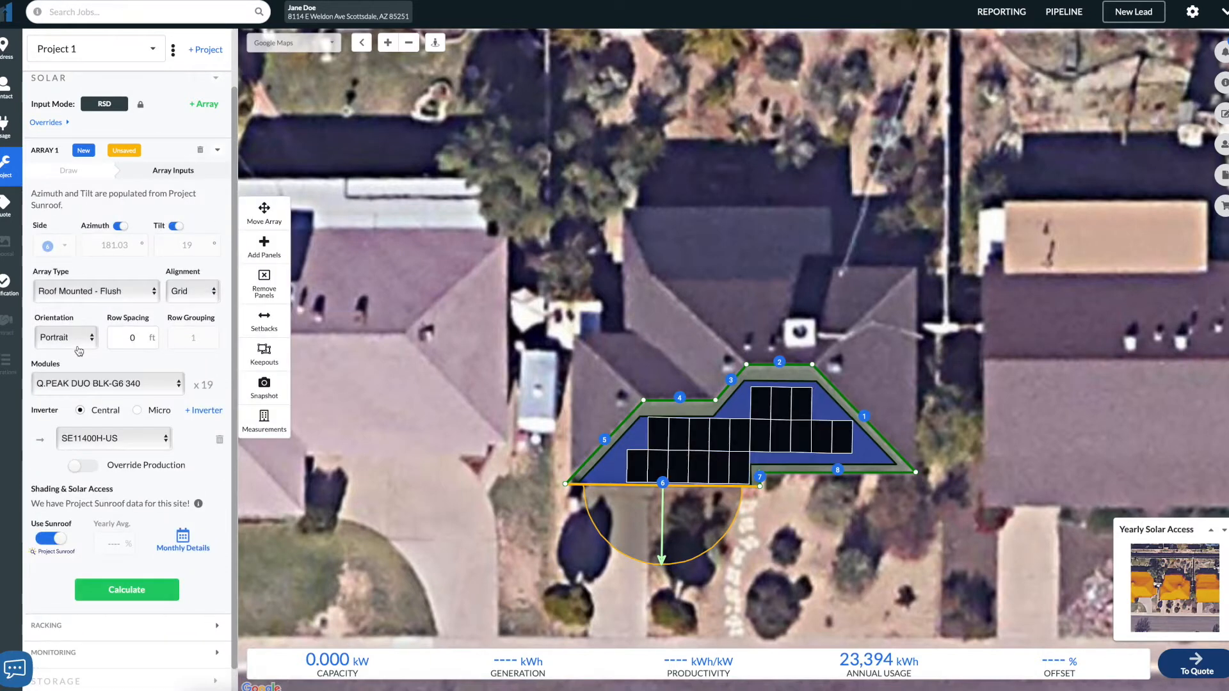
- Keep the Q.PEAK DUO BLK-G6 340 modules and set the first array's inverter to SE10000H-US
click(136, 385)
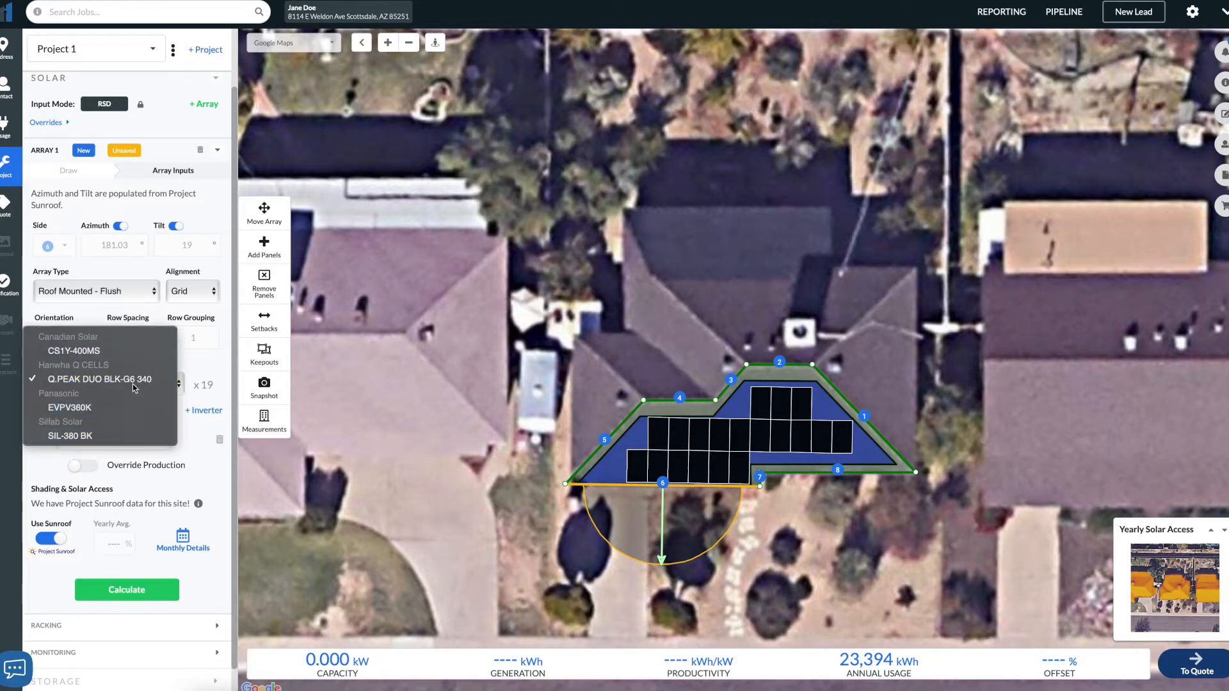
click(164, 378)
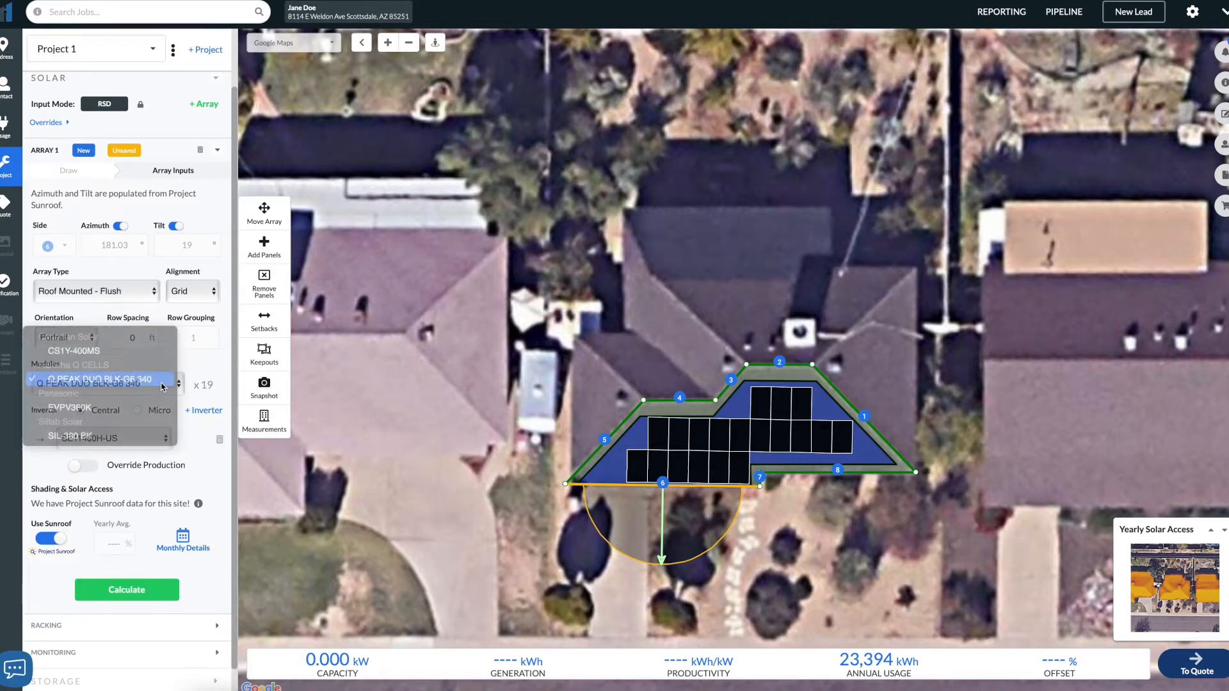
click(130, 440)
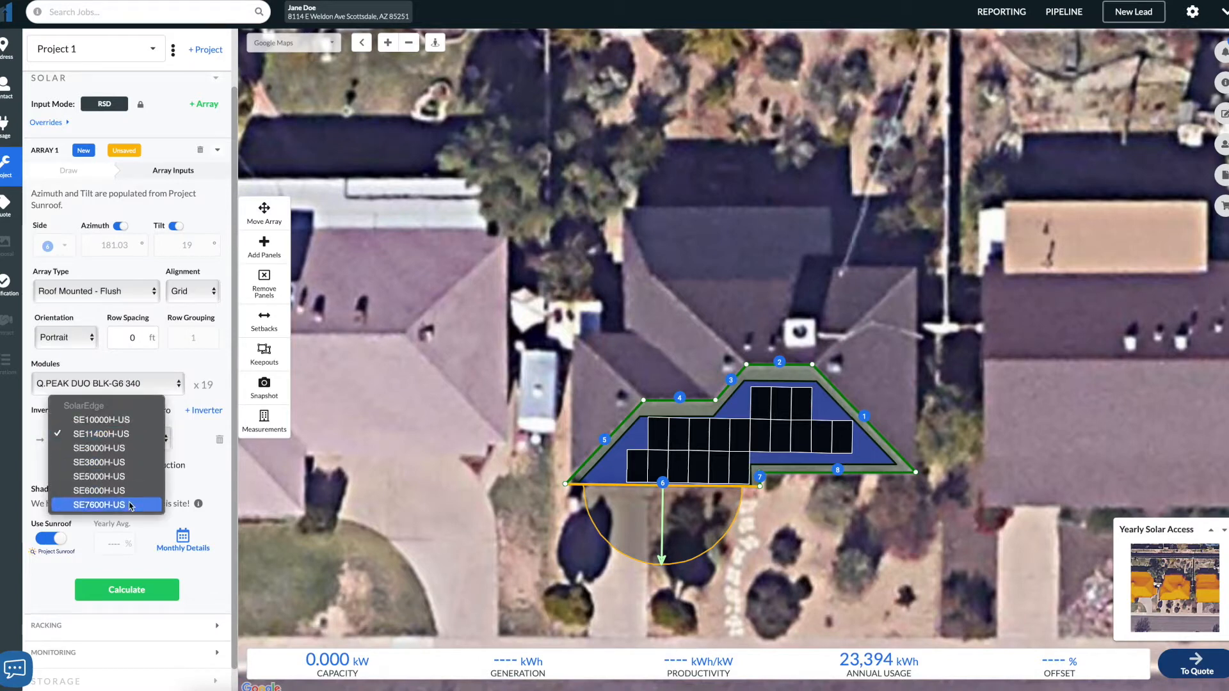
click(130, 436)
click(139, 415)
click(139, 439)
click(99, 434)
click(80, 411)
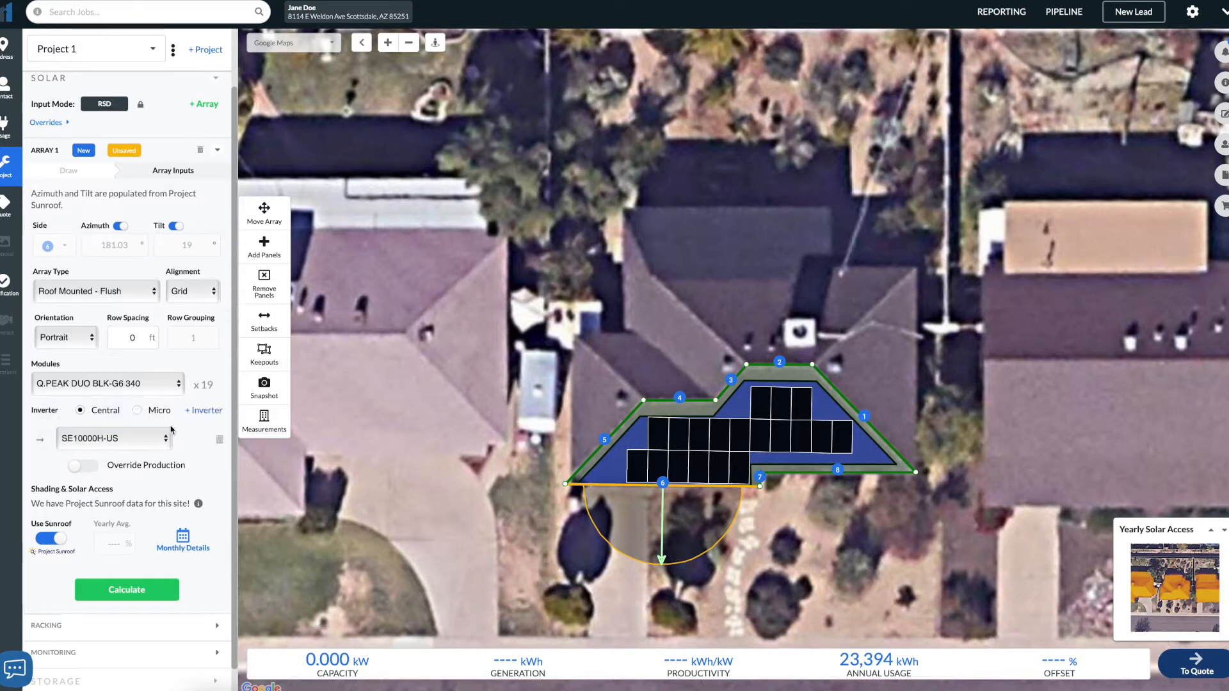
- Remove three end panels from the first array's layout and calculate its production
click(264, 282)
click(636, 465)
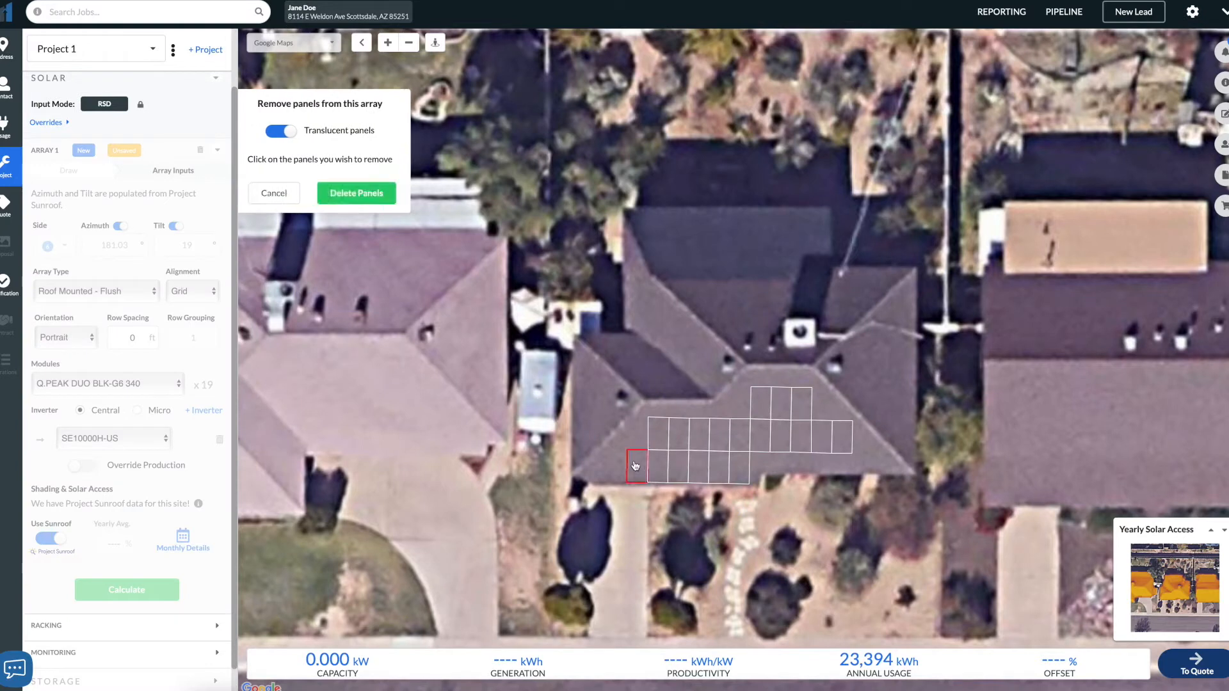
click(840, 448)
click(824, 448)
click(358, 197)
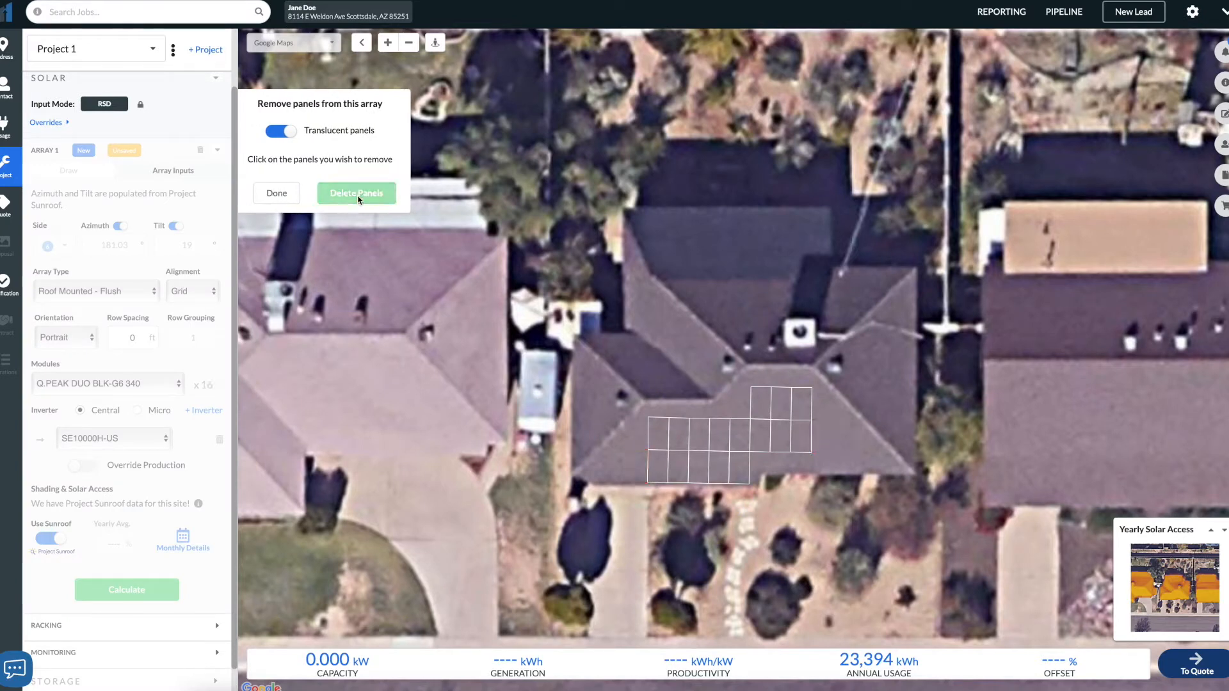
click(276, 193)
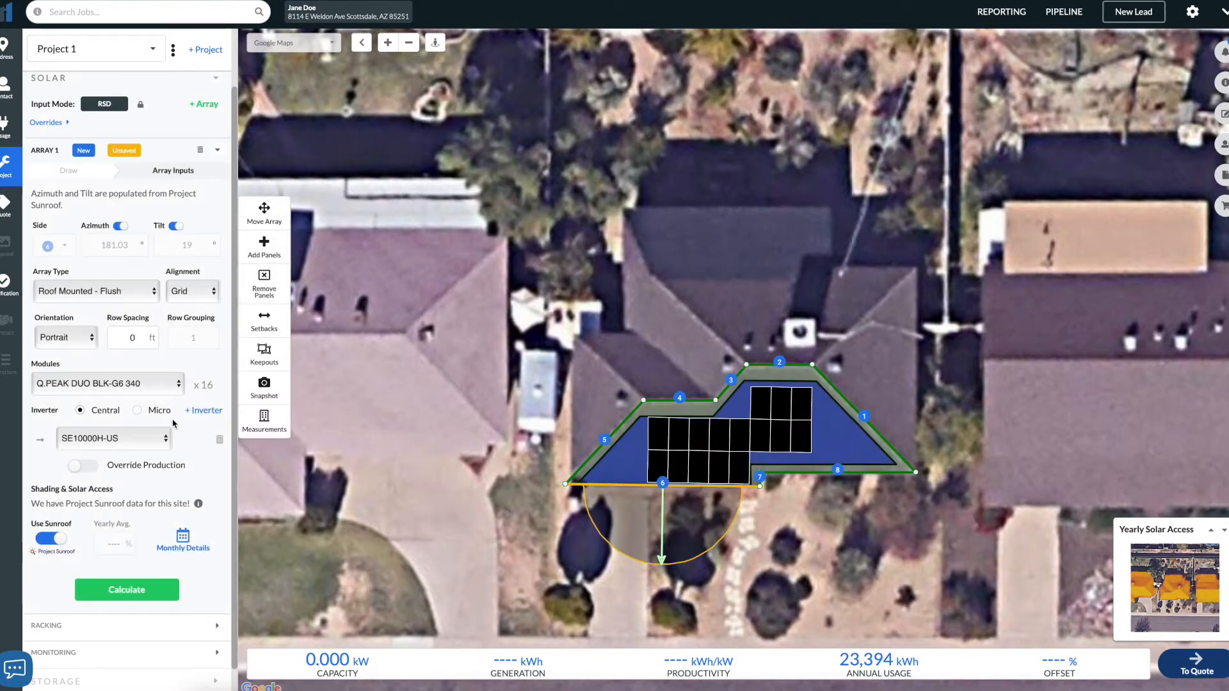
click(156, 595)
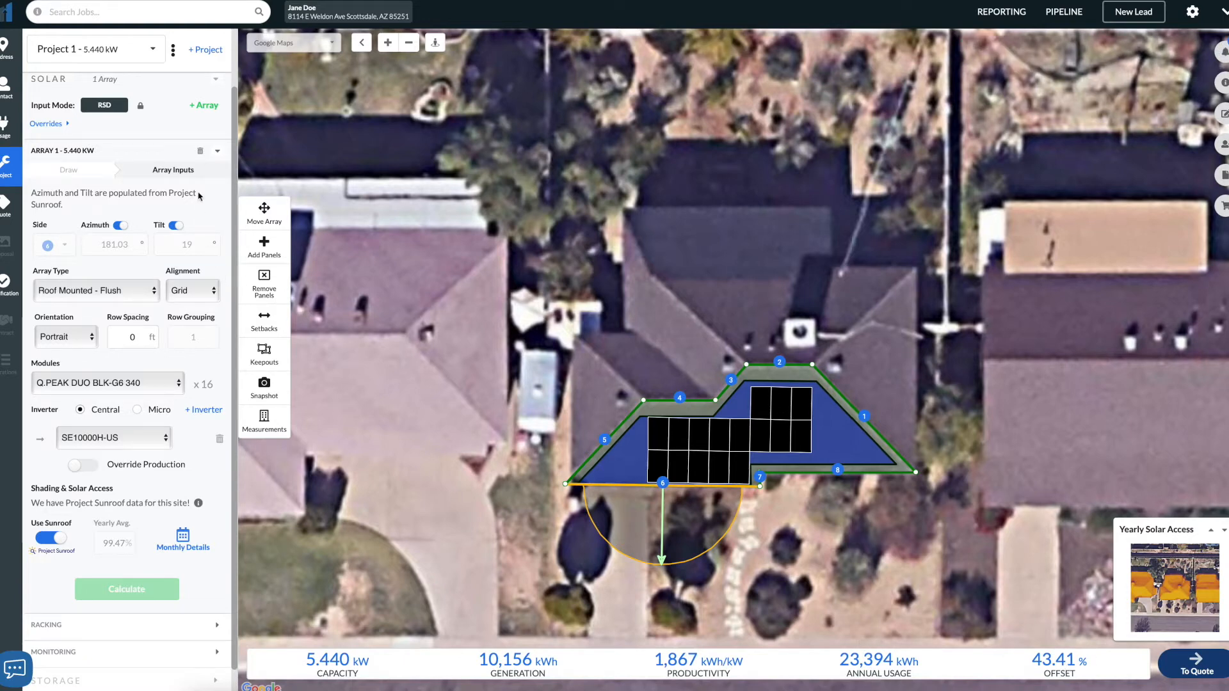
- Add a second array by outlining the western triangular roof face
scroll(199, 192, up, 1)
click(214, 173)
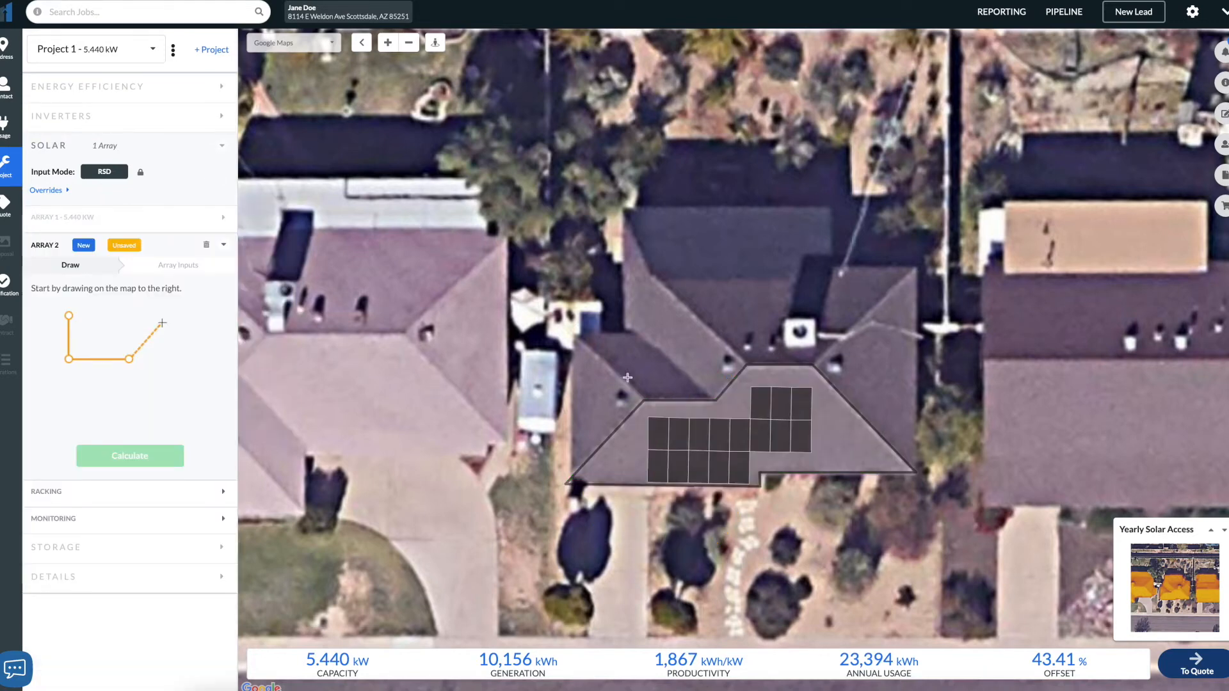
click(645, 399)
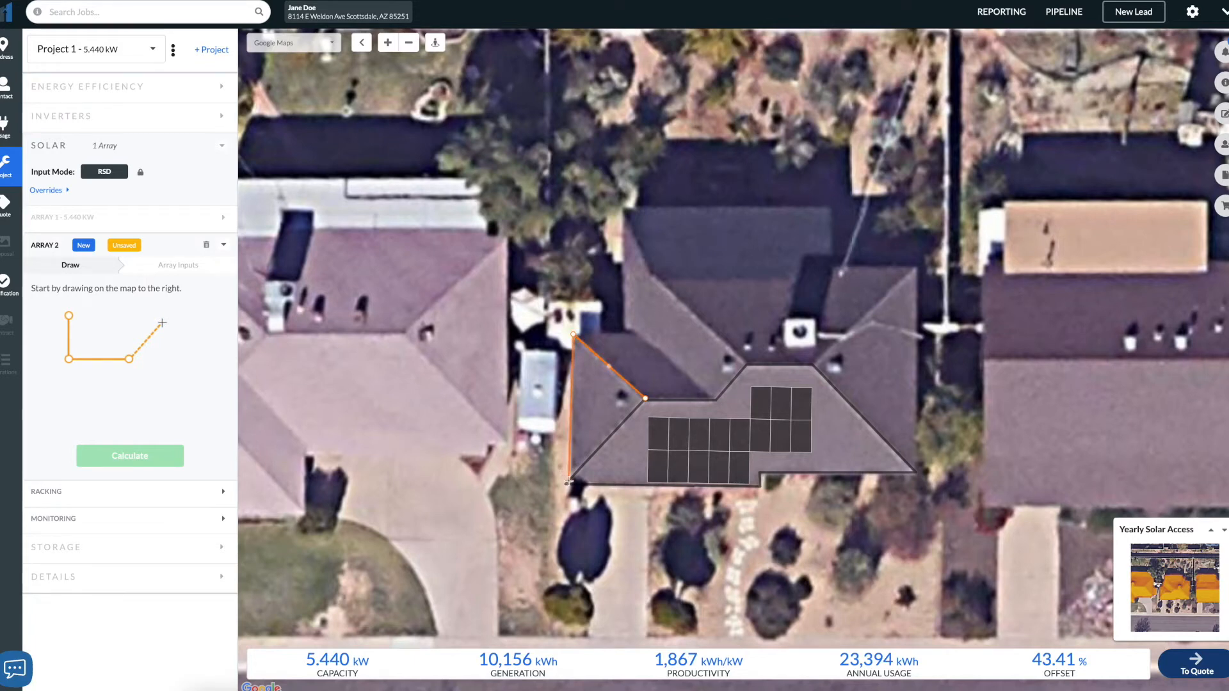
click(646, 399)
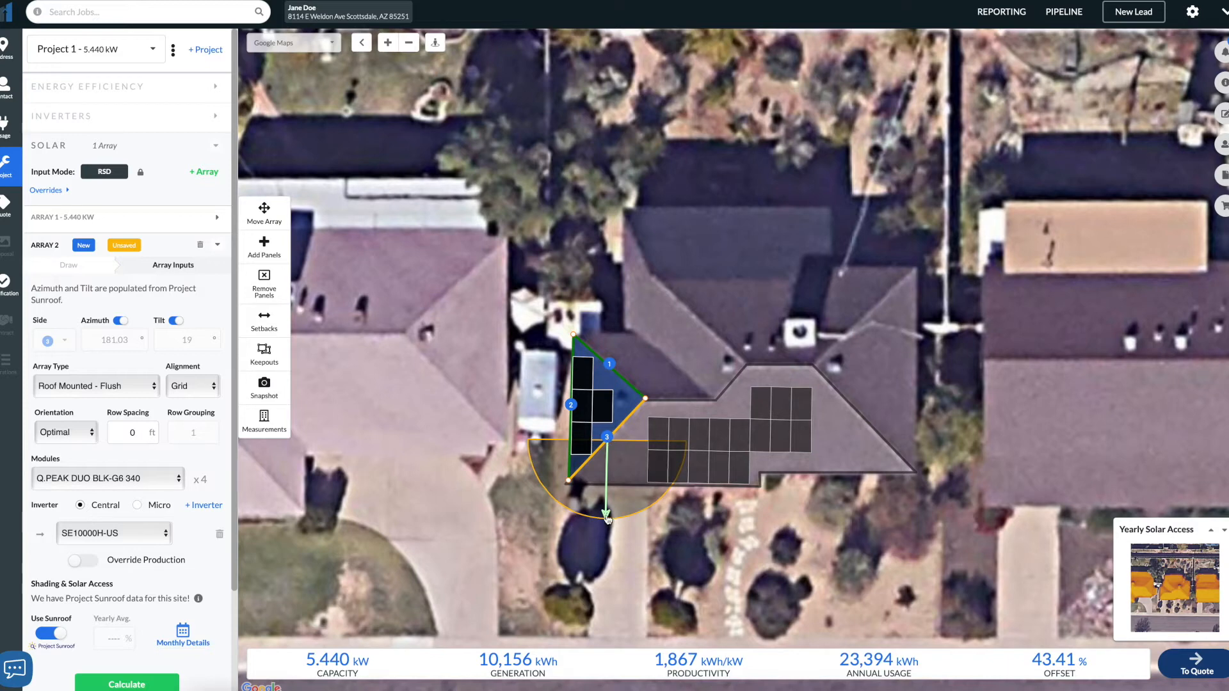
- Turn off automatic azimuth for the second array and set its side to 2
click(123, 325)
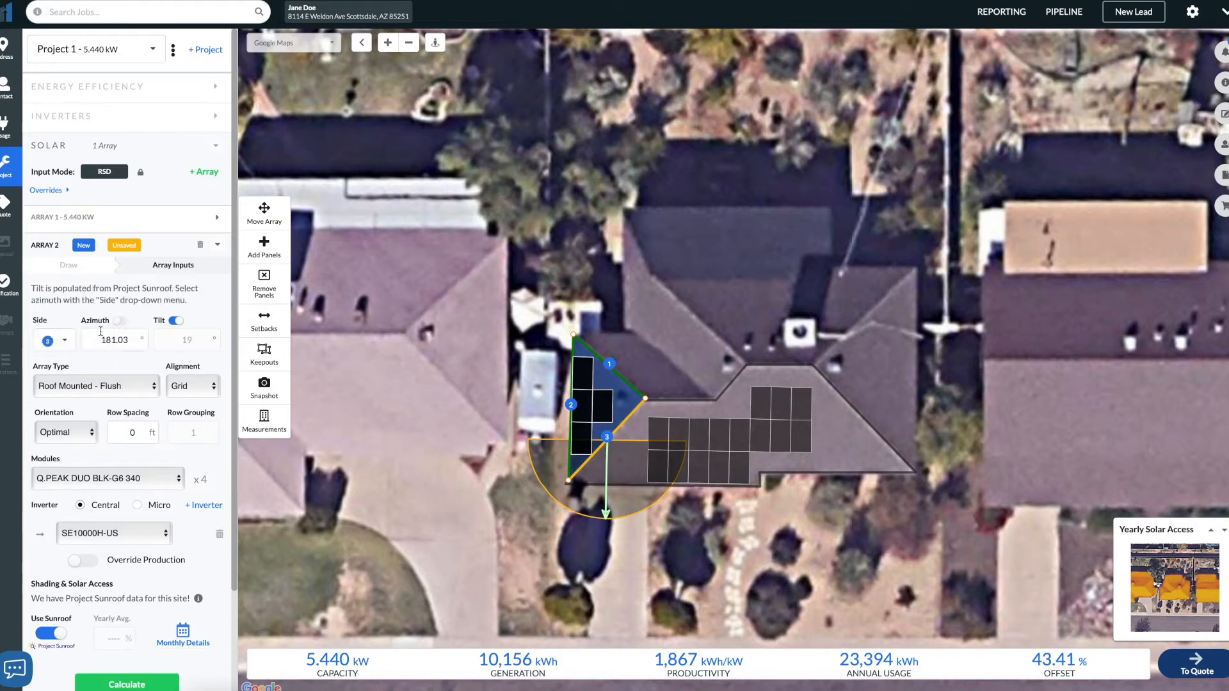
click(57, 341)
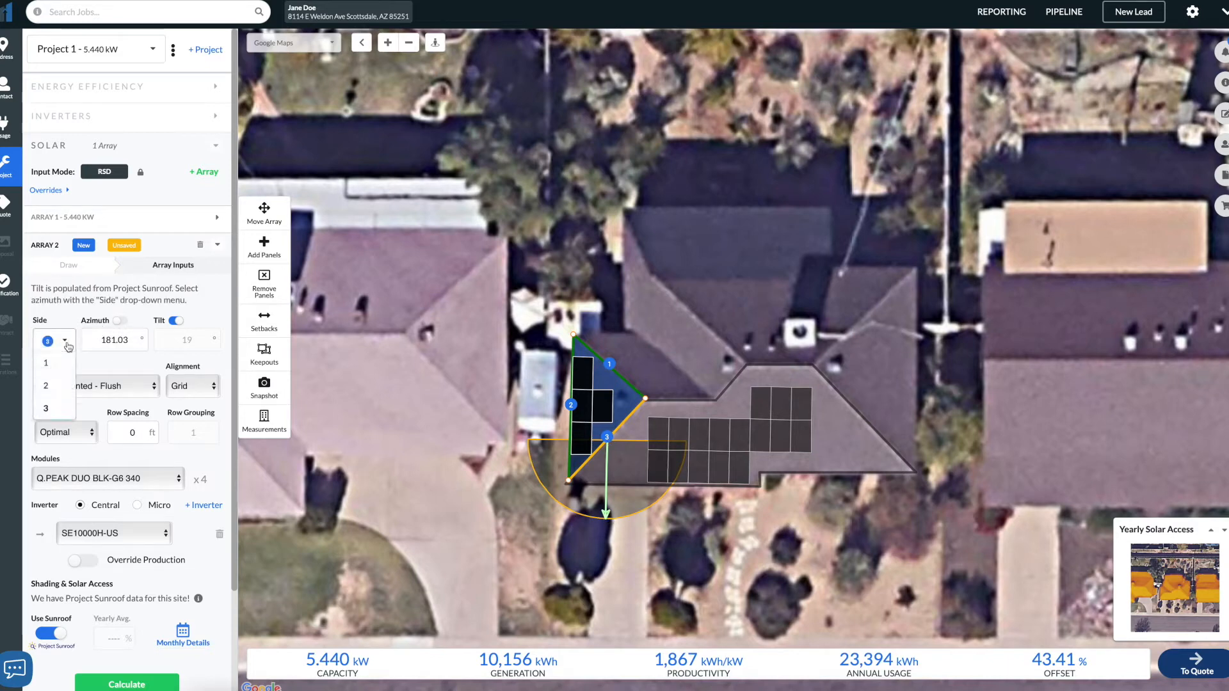
click(62, 388)
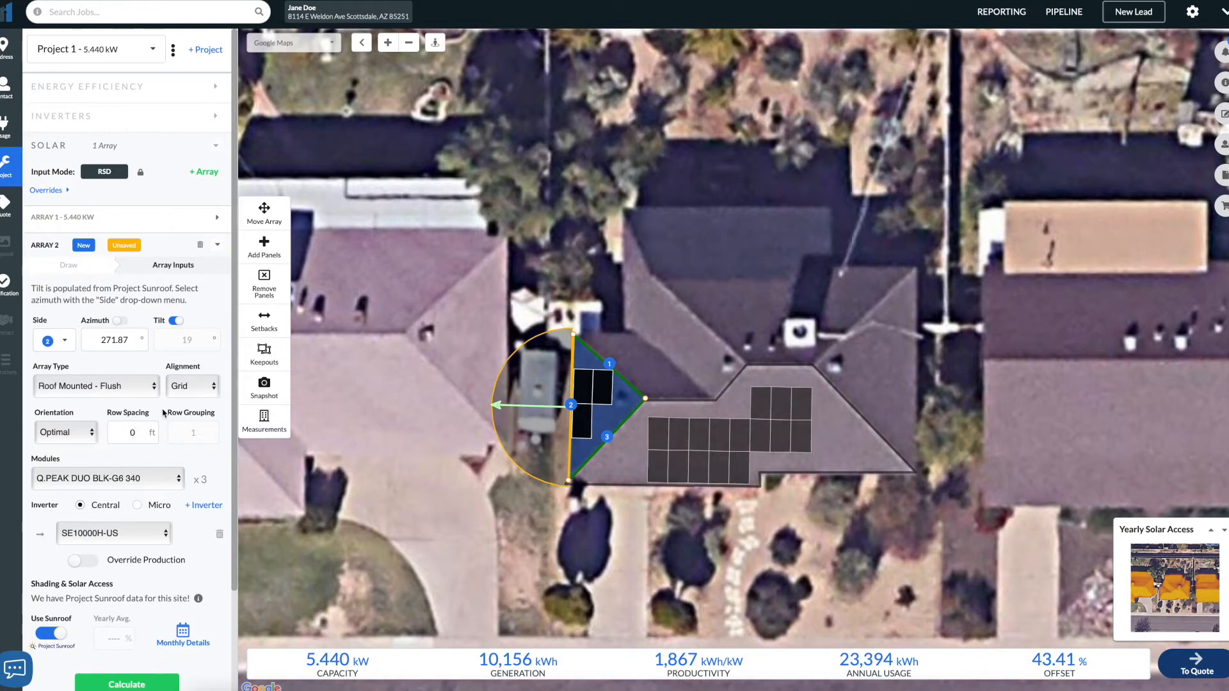
- Apply a uniform 1.5 ft setback to the second array
click(263, 320)
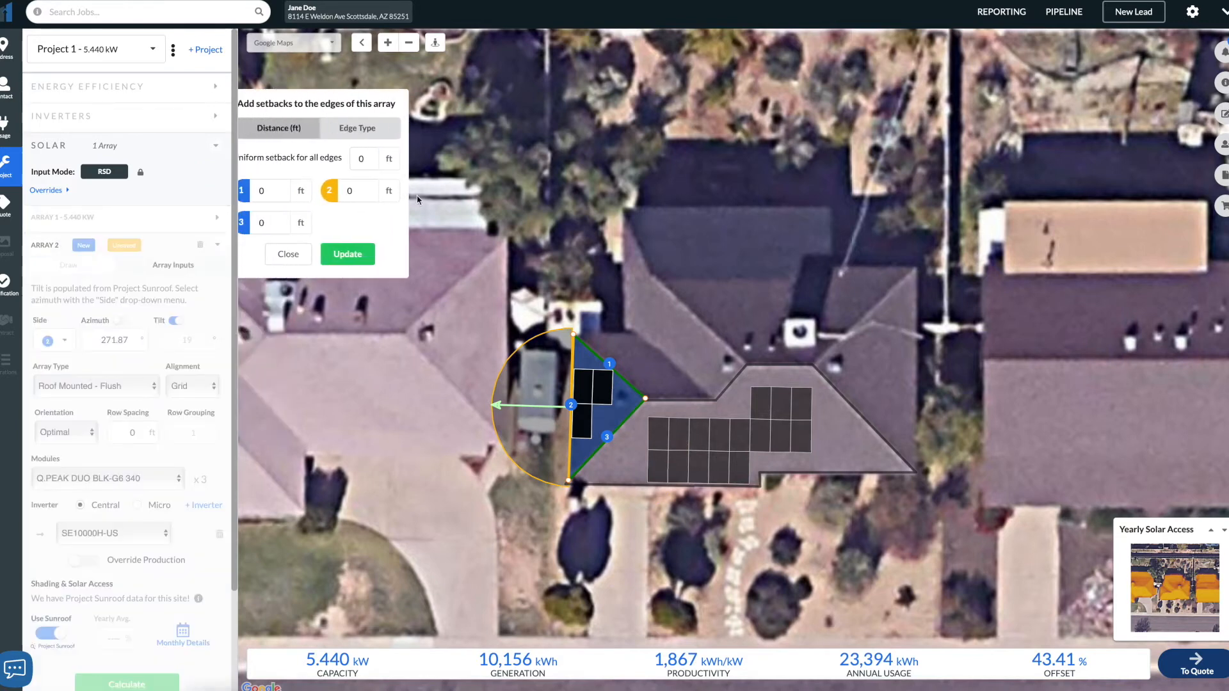
drag(388, 161, 355, 162)
text(1.5)
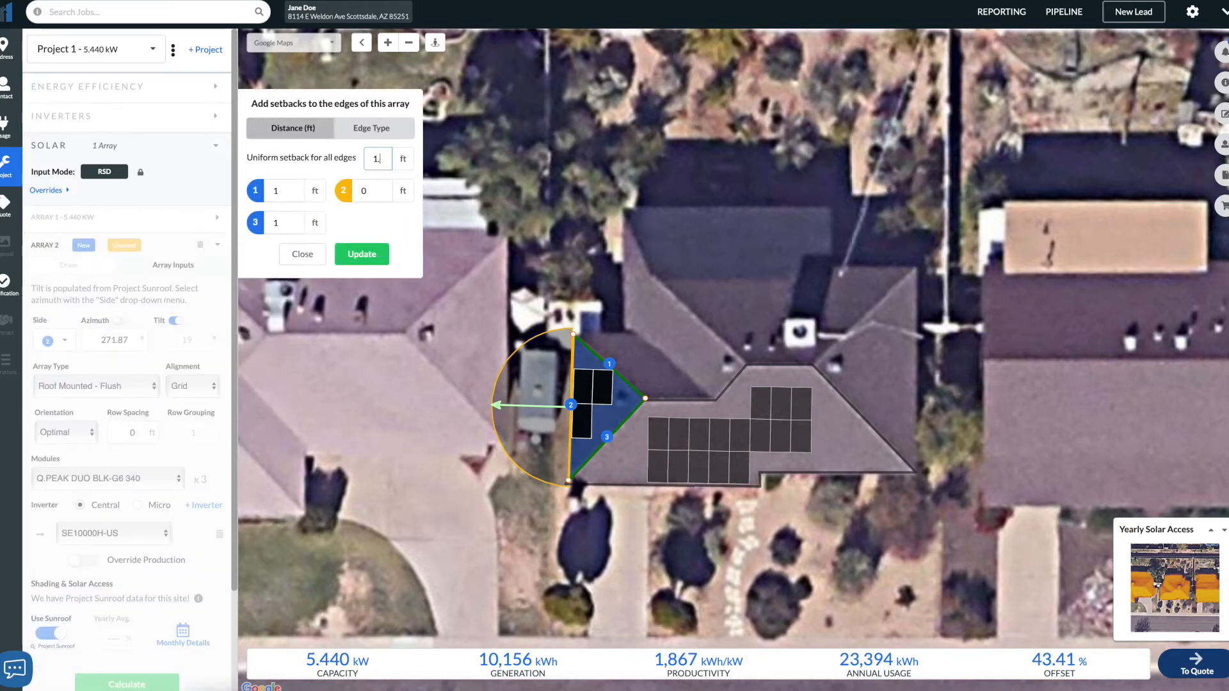
click(362, 254)
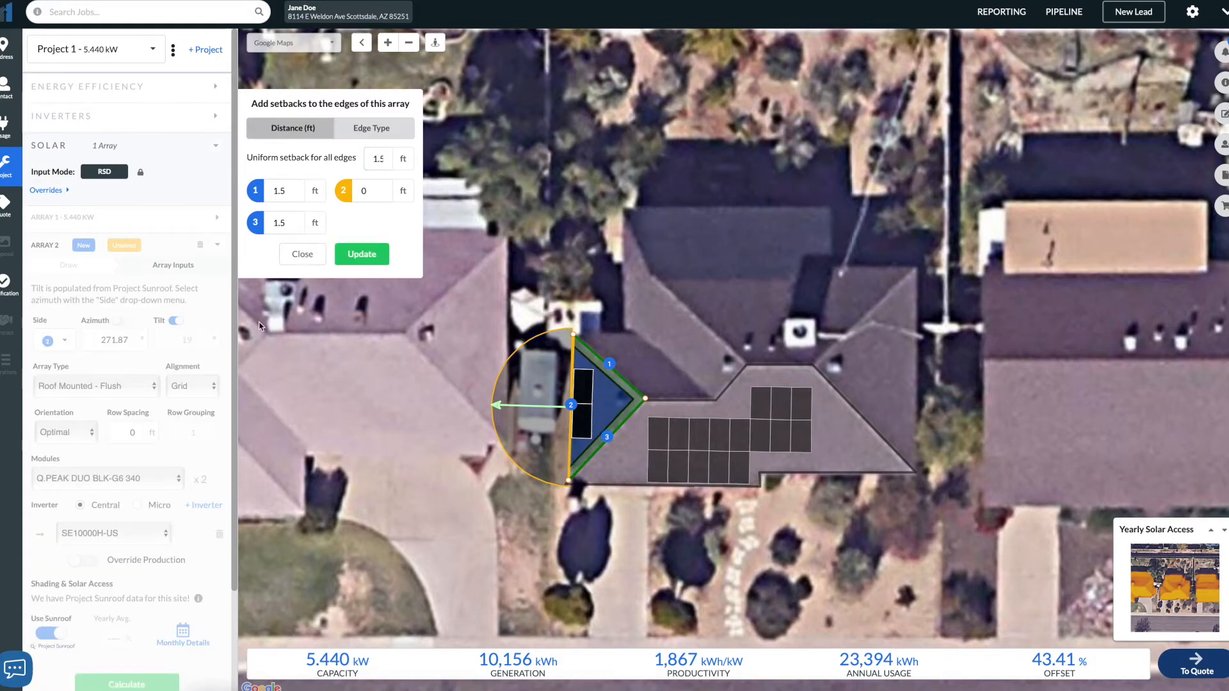
click(302, 254)
- Set the second array's panel orientation to Portrait
click(73, 437)
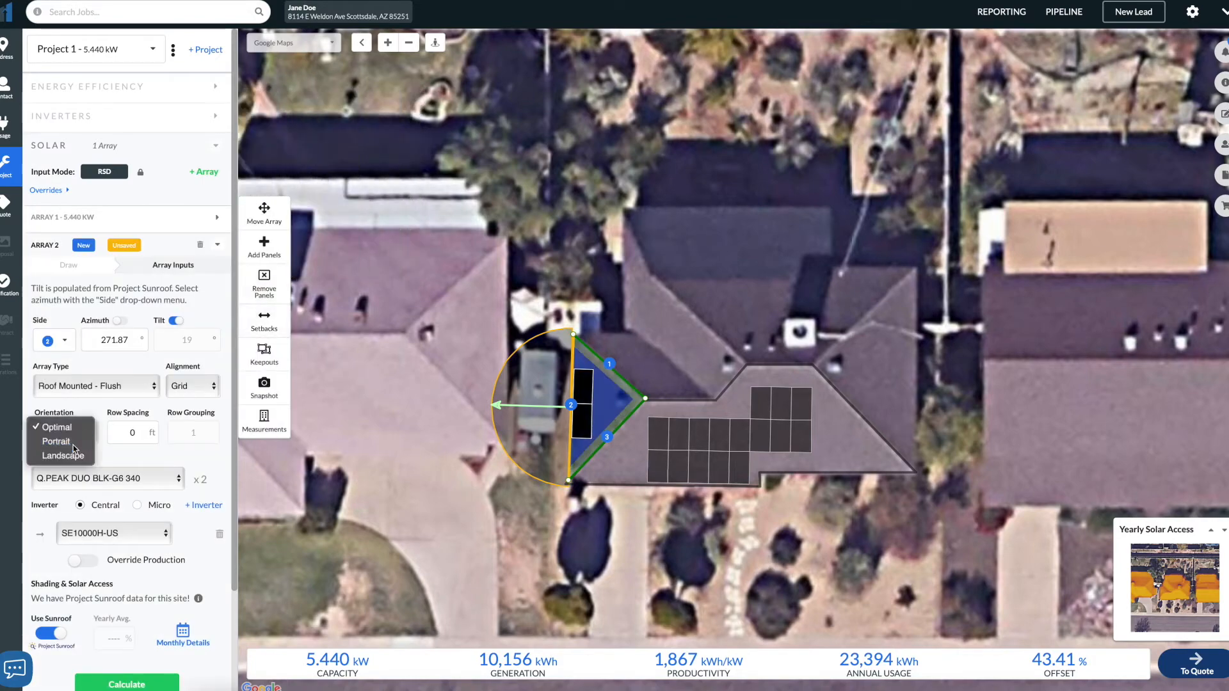
click(74, 444)
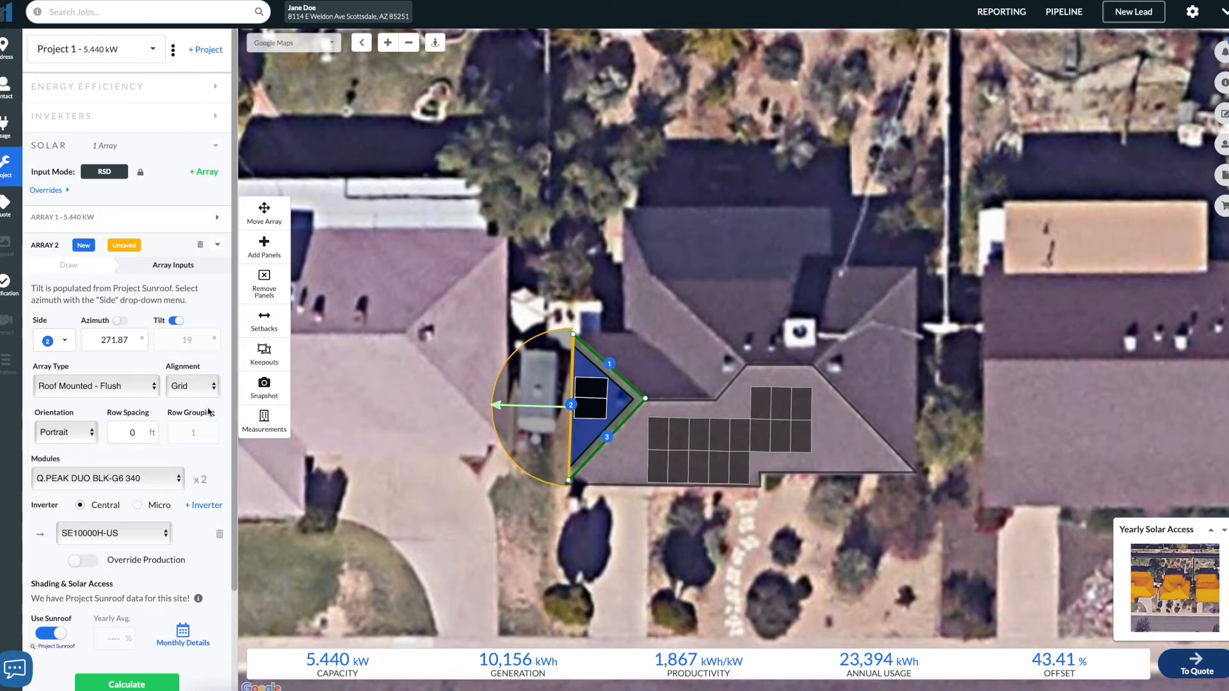
scroll(162, 444, down, 1)
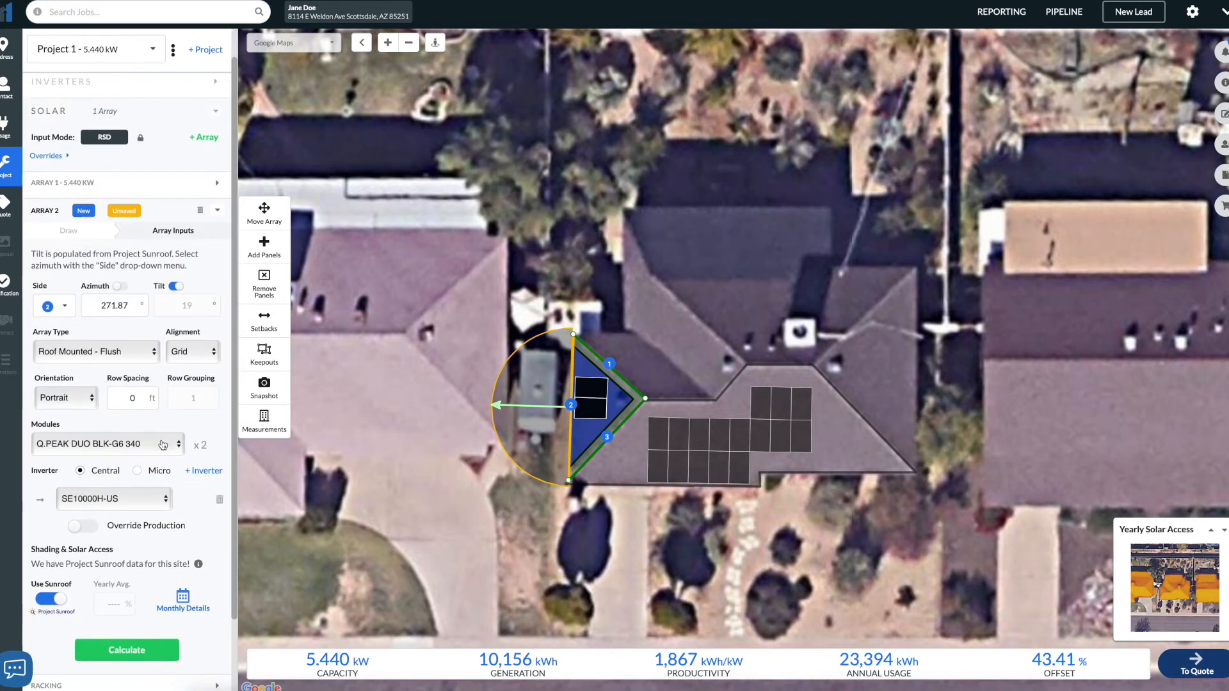
scroll(162, 443, up, 1)
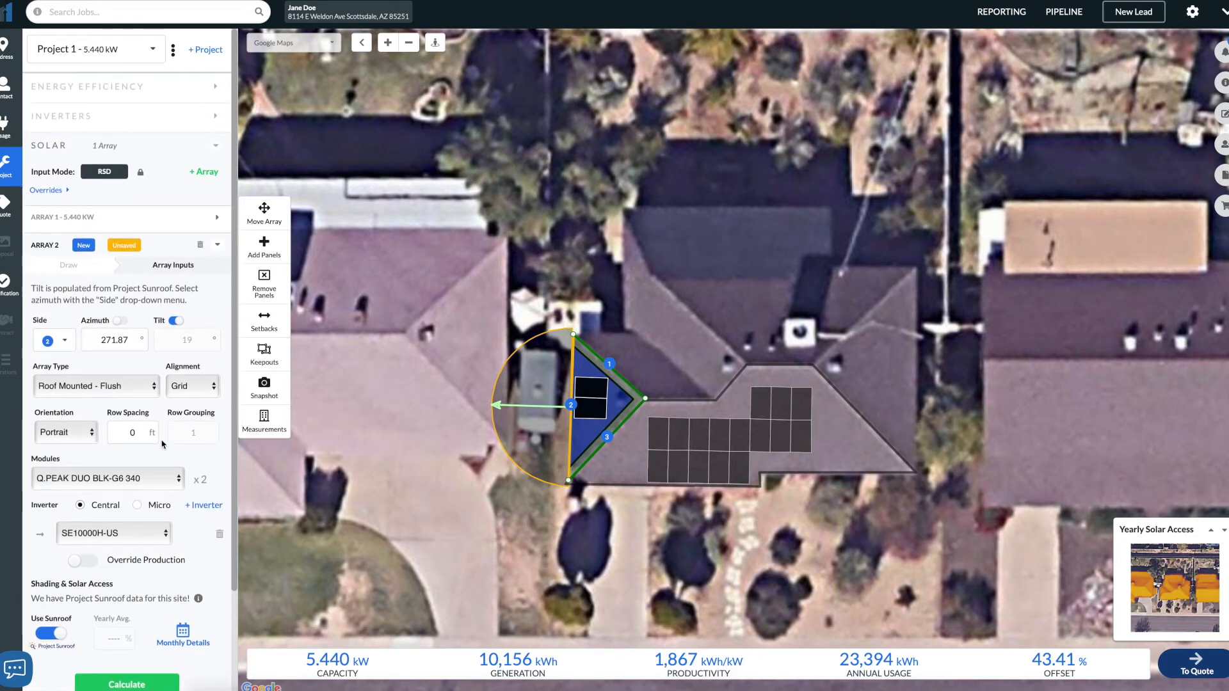
- Add a third array by outlining the eastern triangular roof face
click(208, 172)
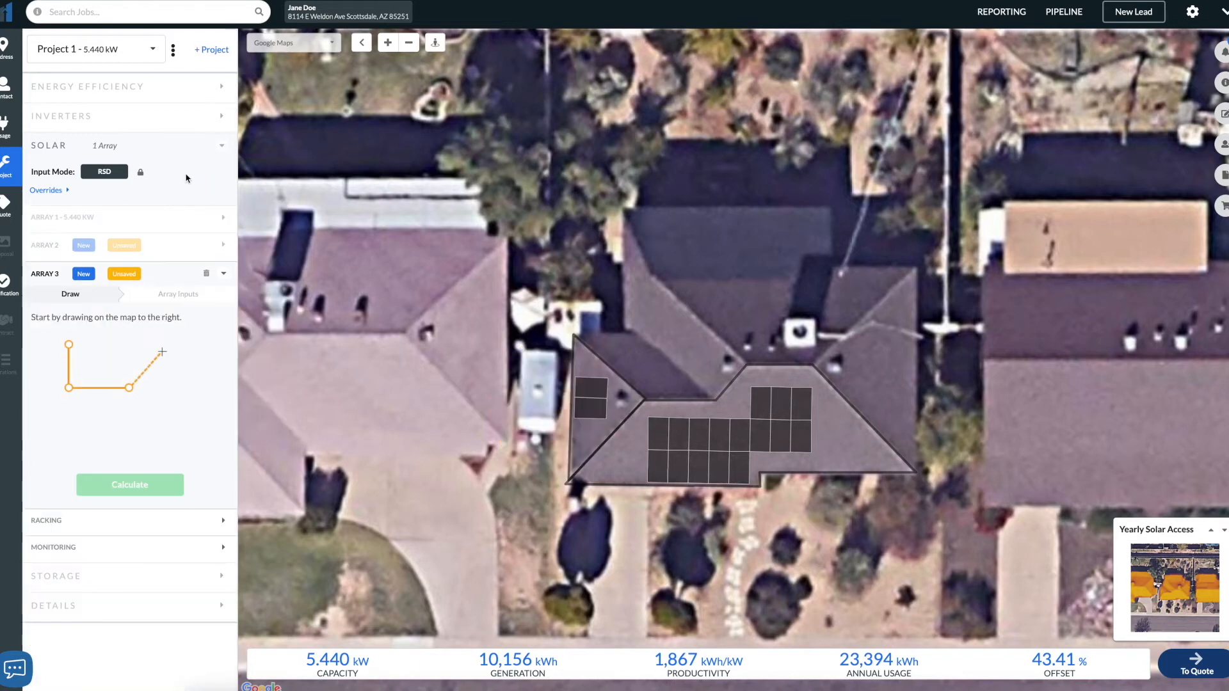
click(919, 266)
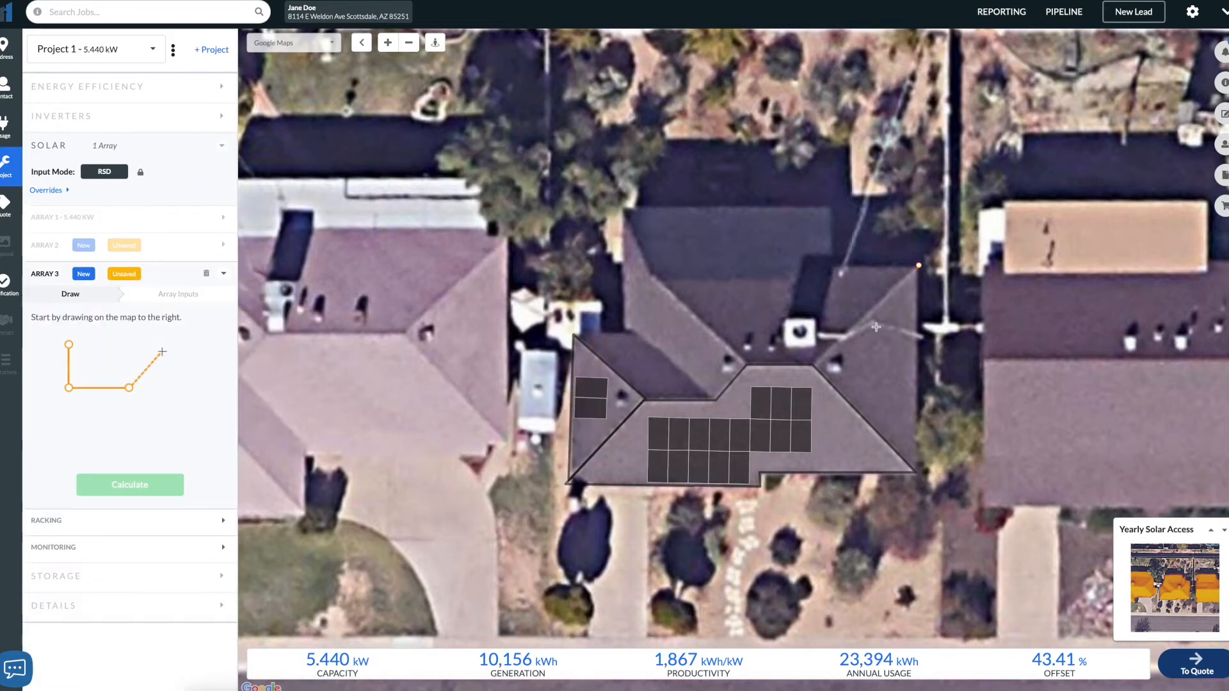
click(816, 367)
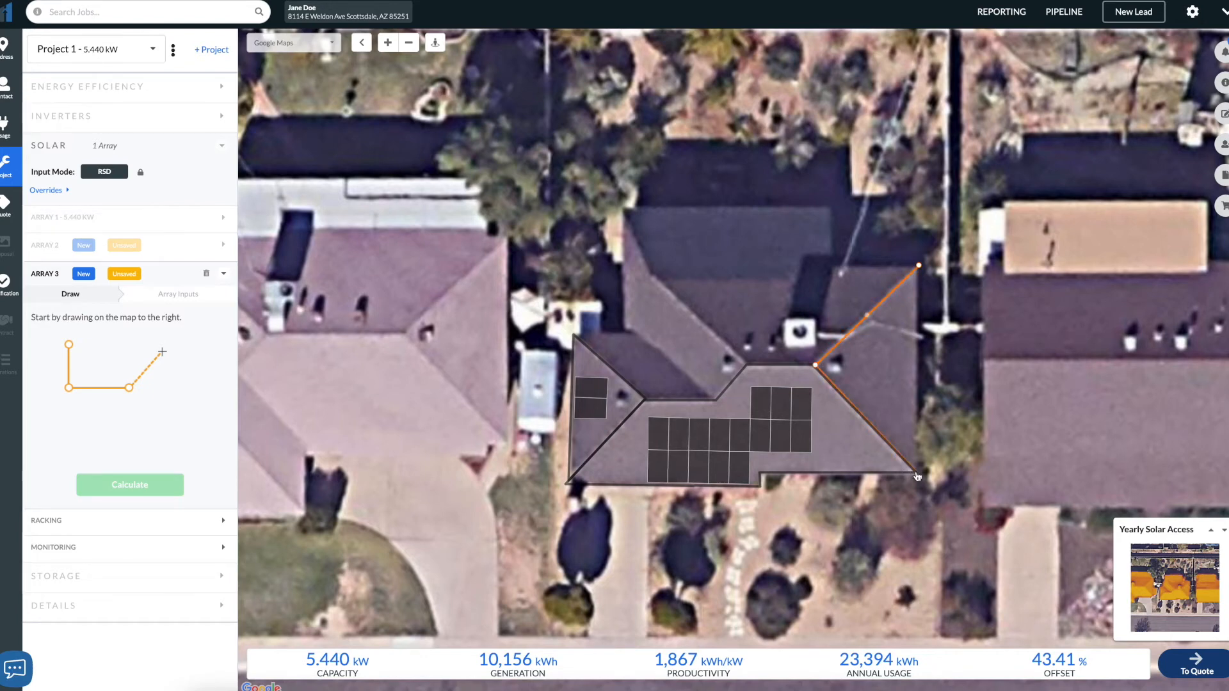
click(920, 267)
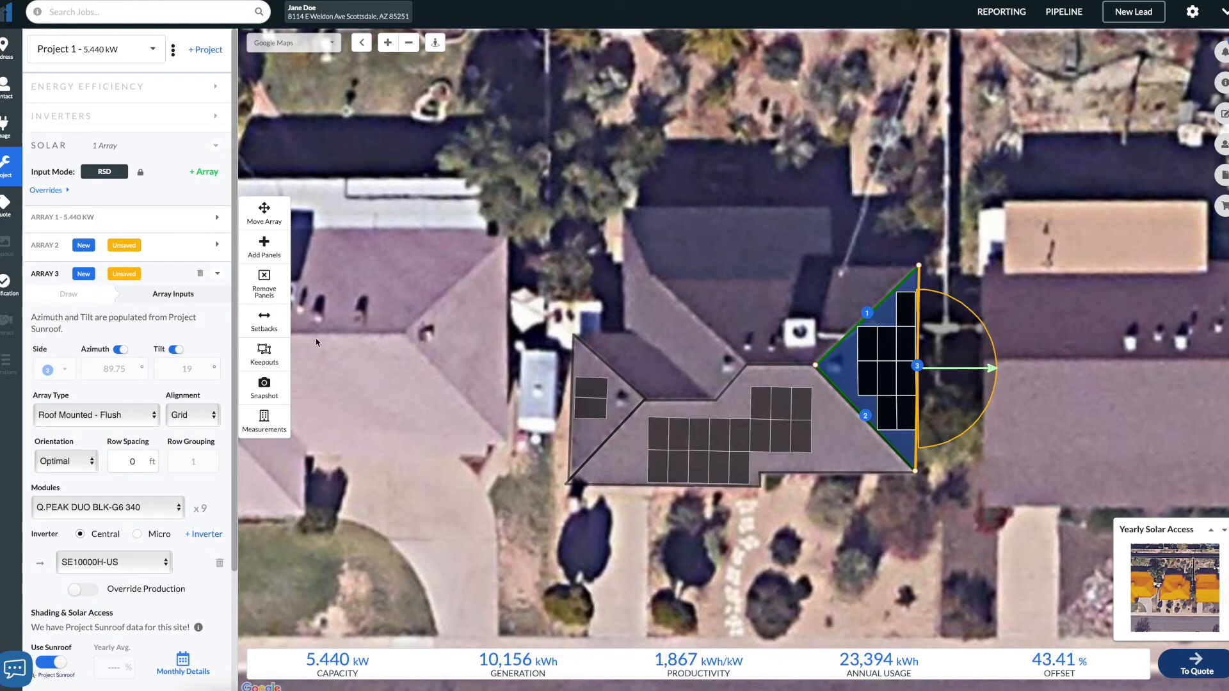
- Apply a uniform 1.5 ft setback to the third array
click(264, 321)
click(383, 159)
text(1.5)
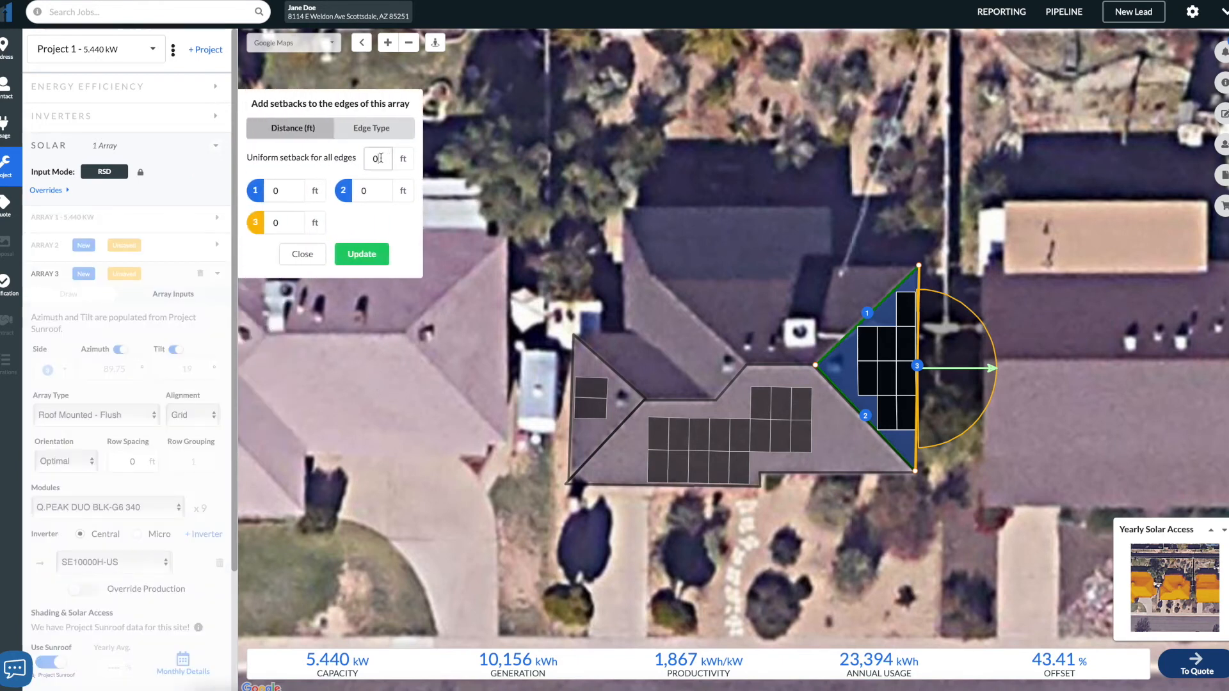
click(359, 256)
- Set the third array's panel orientation to Portrait
click(302, 255)
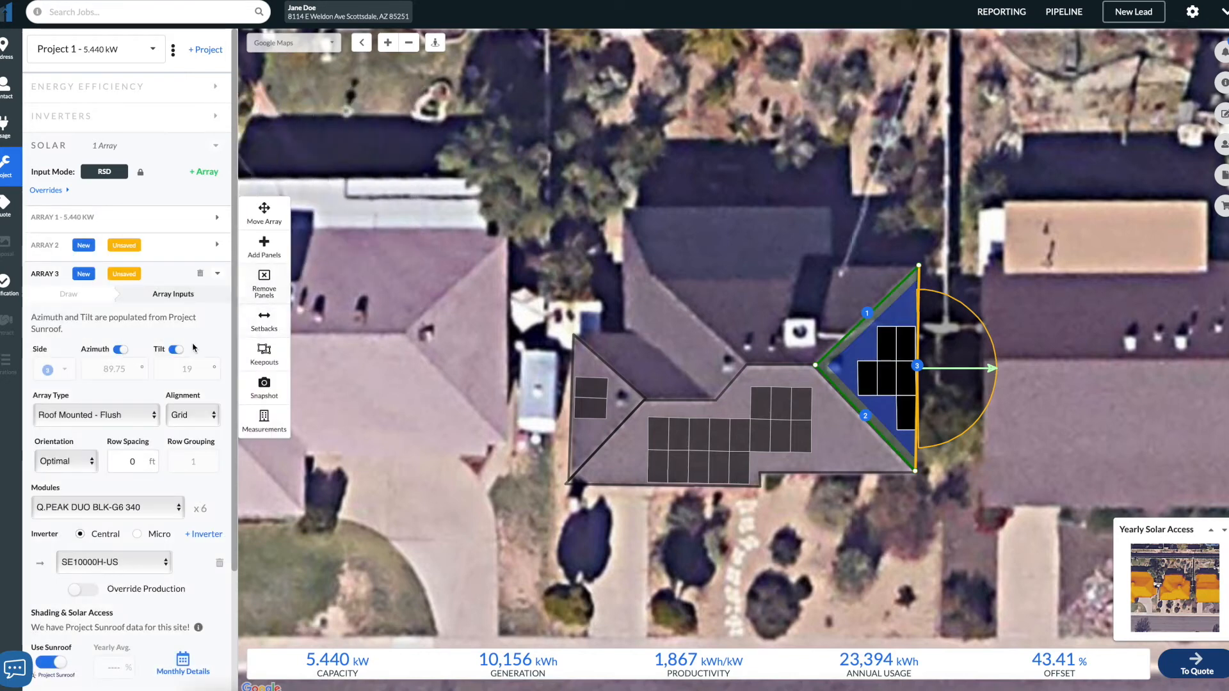
click(82, 455)
click(86, 471)
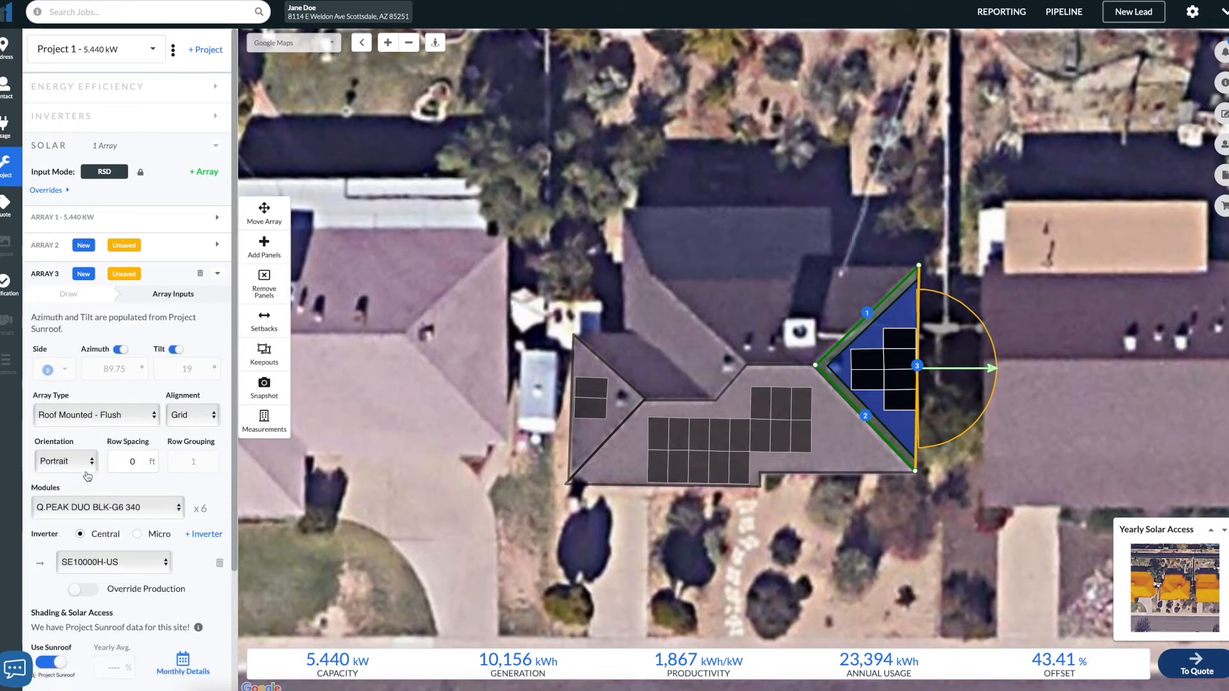
- Add a small square keepout on the roof just west of the third array's tip
click(274, 288)
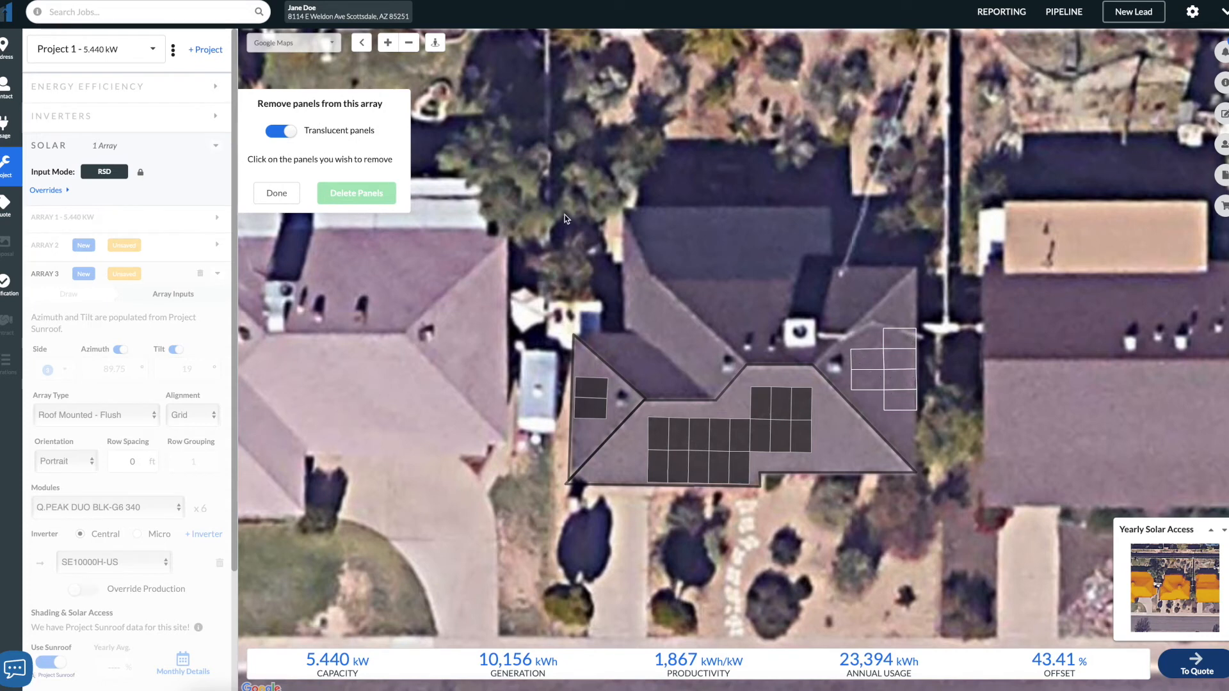
click(279, 201)
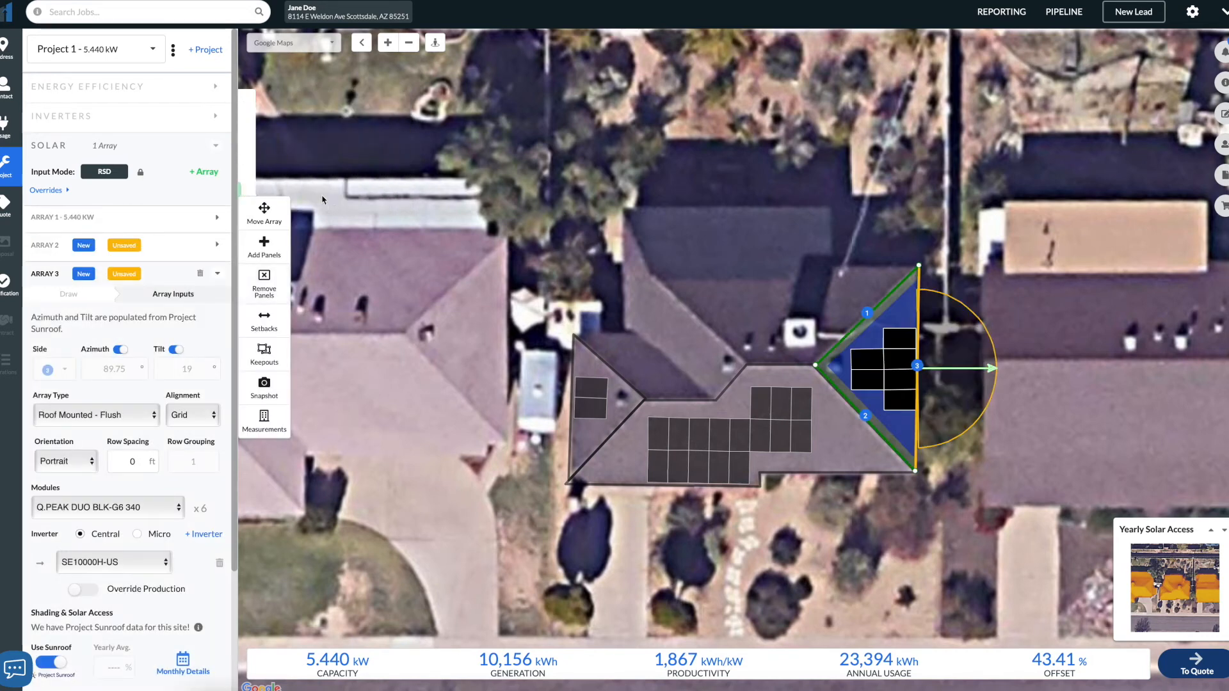
click(269, 359)
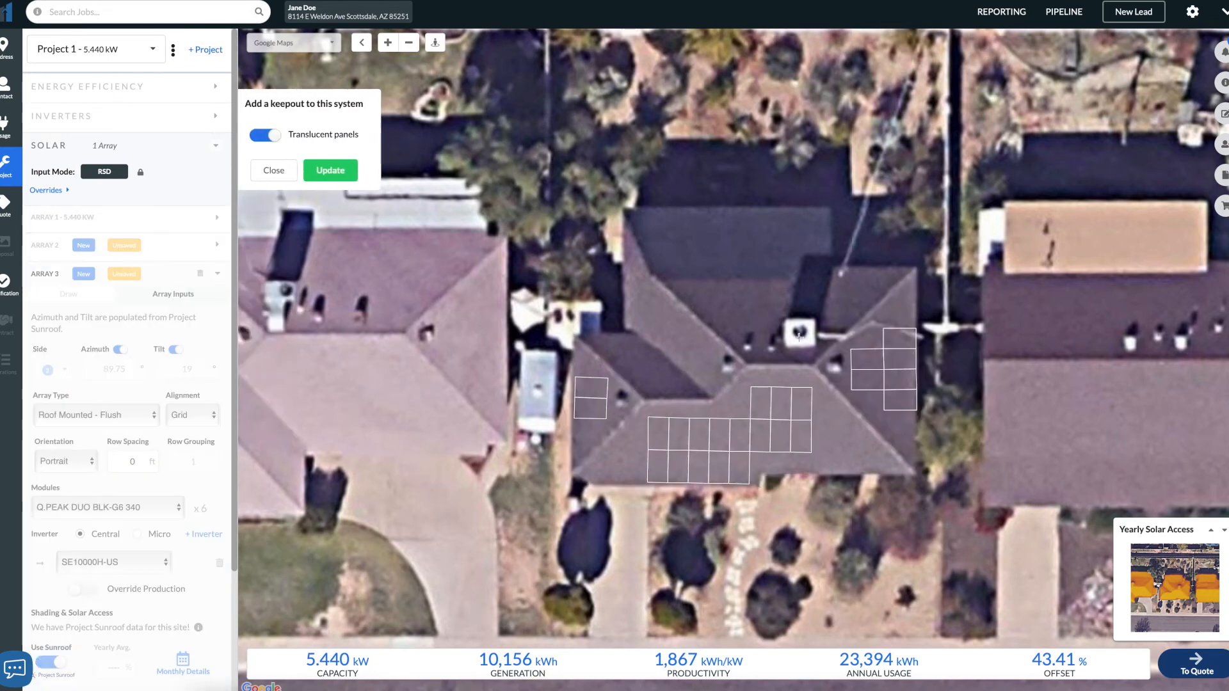
click(845, 353)
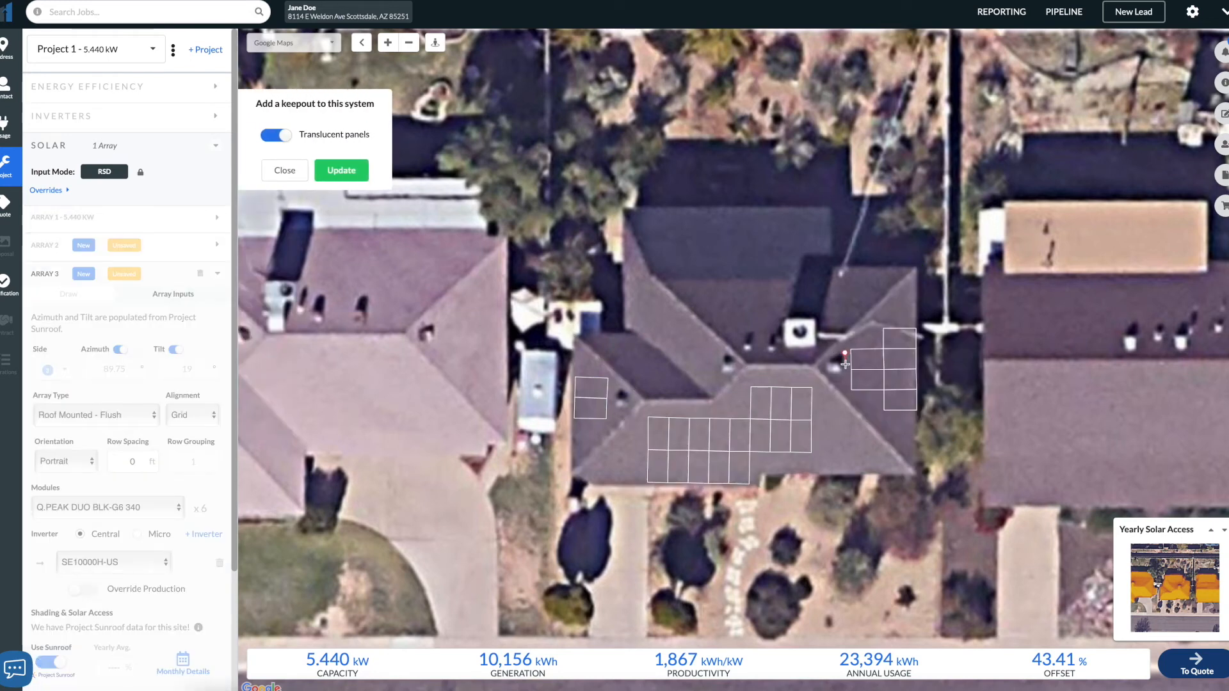
click(845, 378)
click(824, 378)
click(825, 353)
click(845, 352)
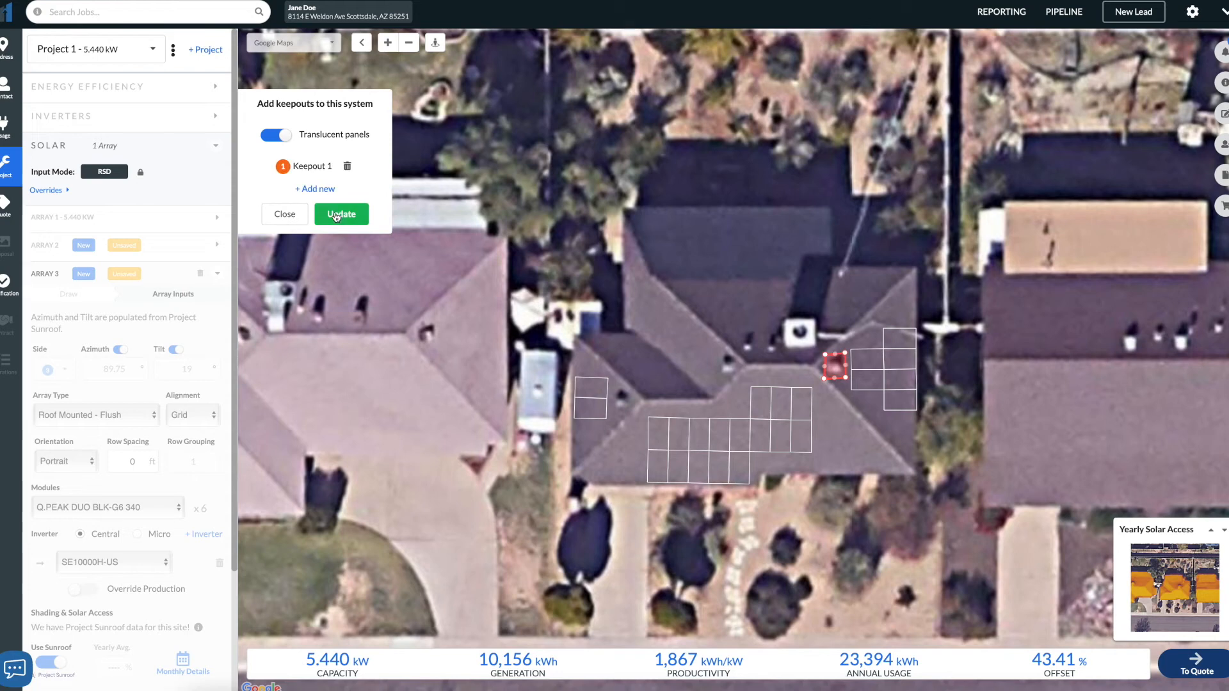
click(284, 215)
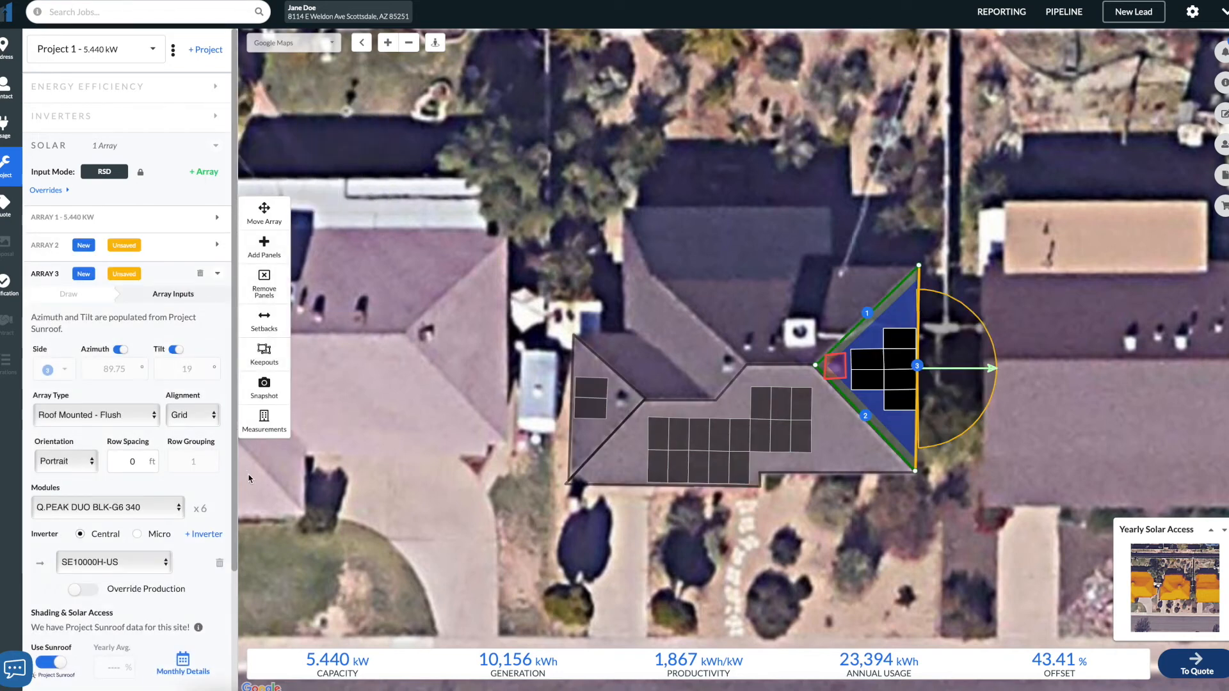
- Remove the two middle panels from the third array's western column
click(263, 281)
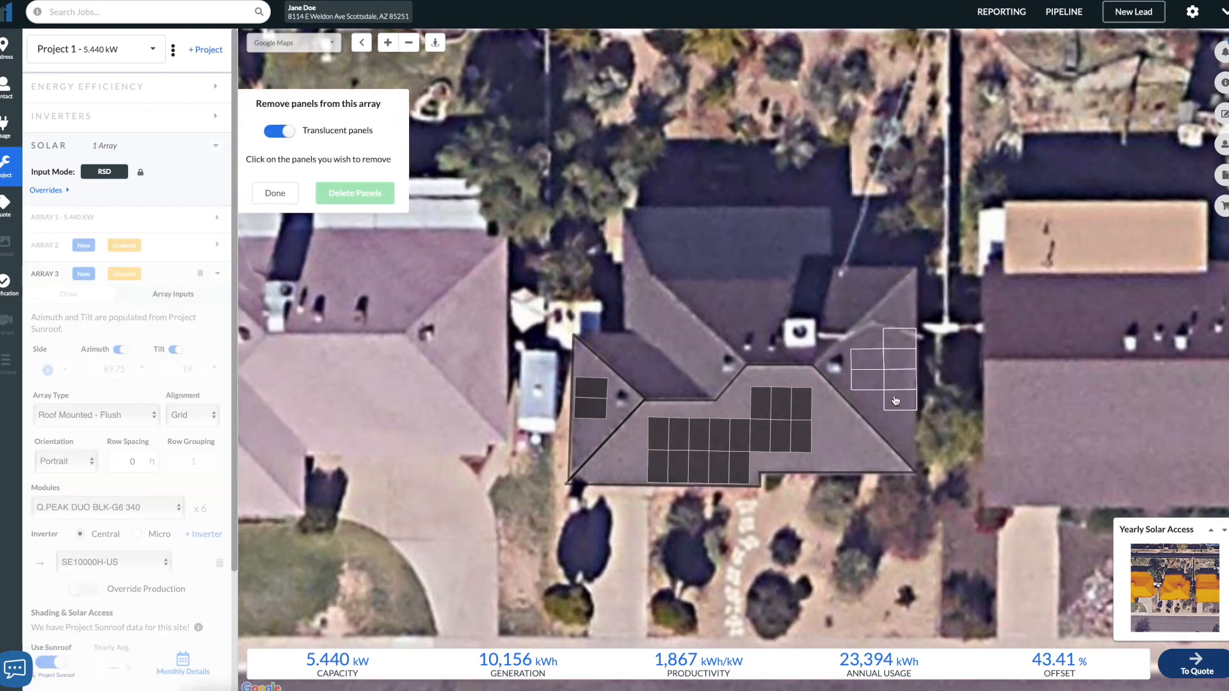
click(900, 339)
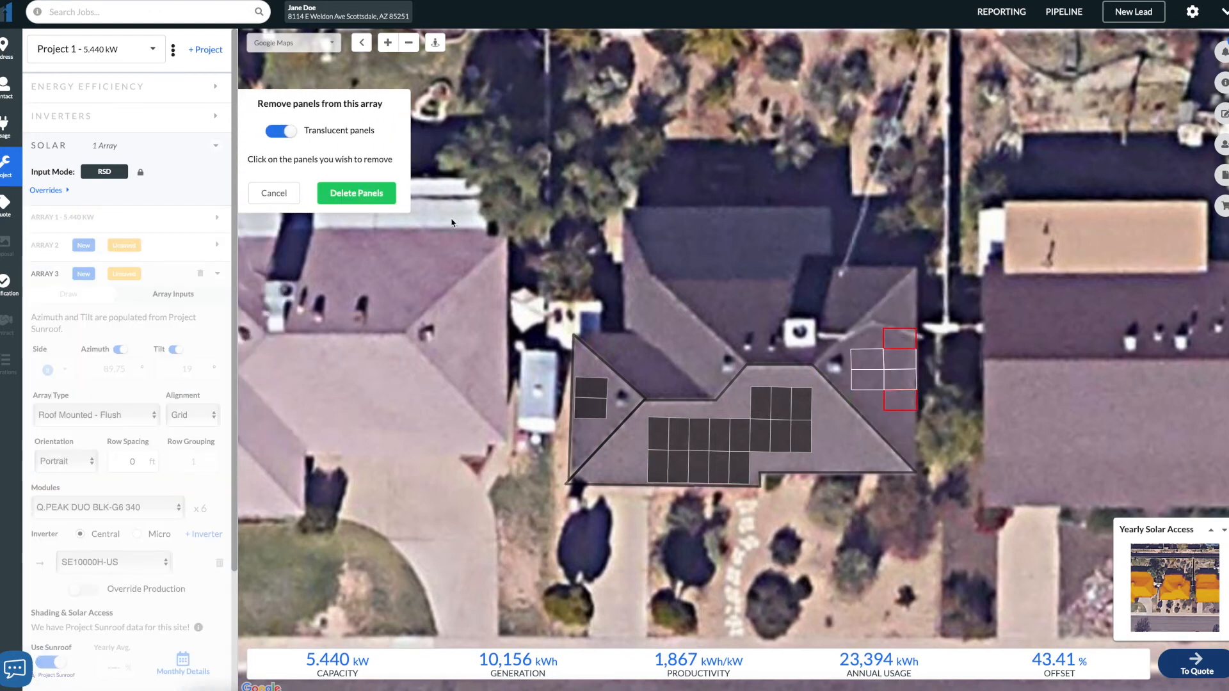
click(903, 343)
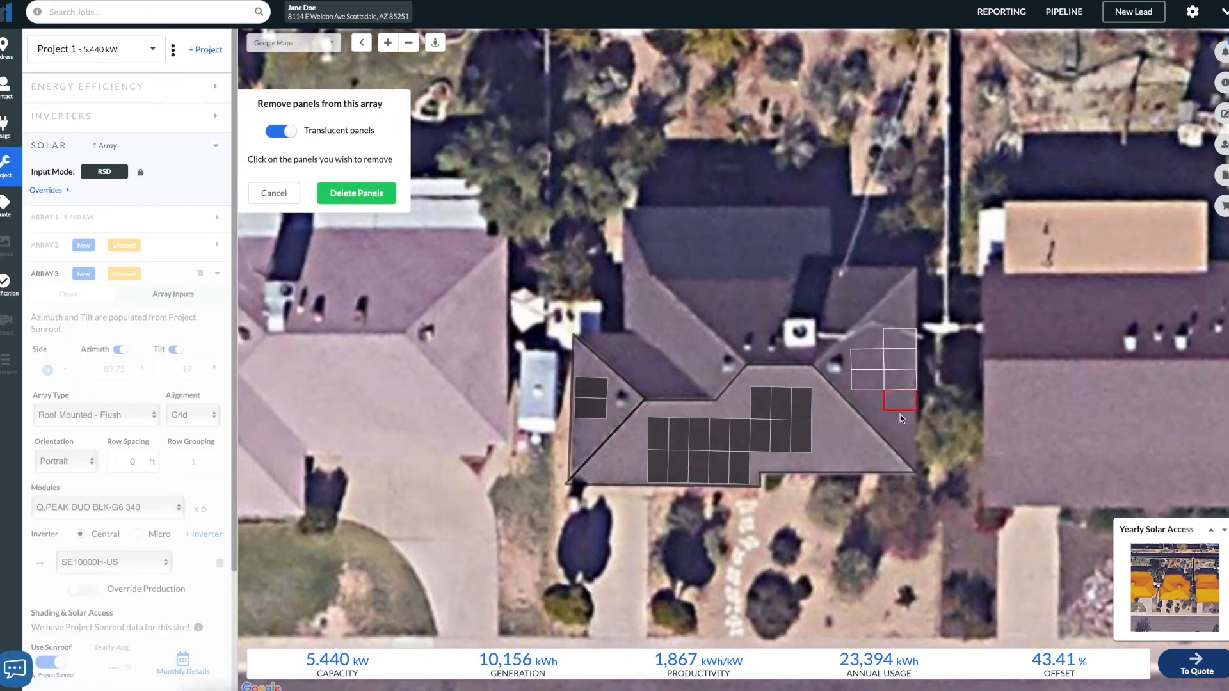
click(895, 408)
click(872, 384)
click(872, 366)
click(356, 193)
click(279, 194)
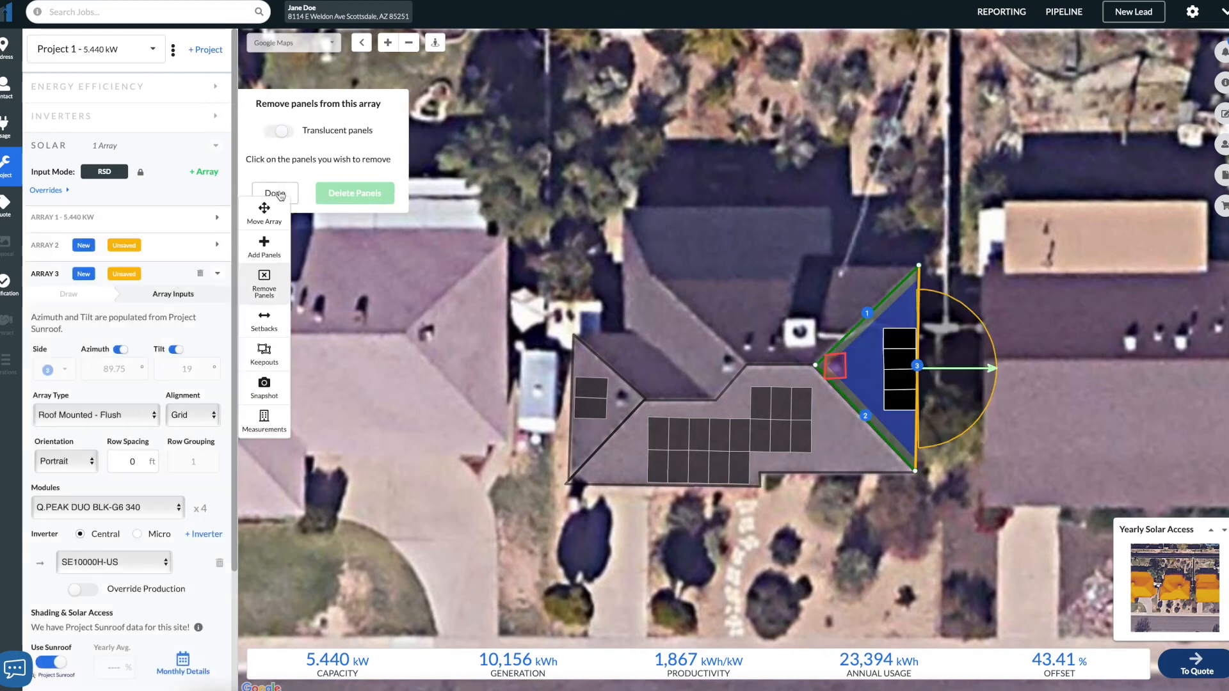
- Calculate the system's production
scroll(154, 573, down, 3)
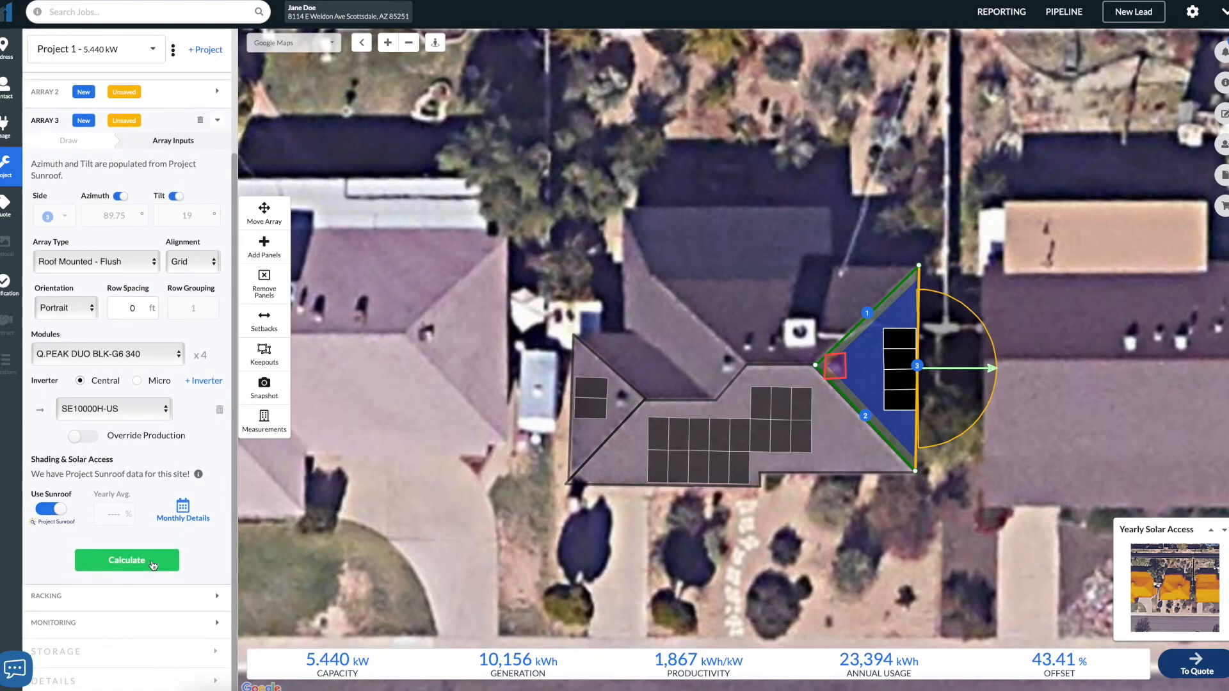
click(153, 562)
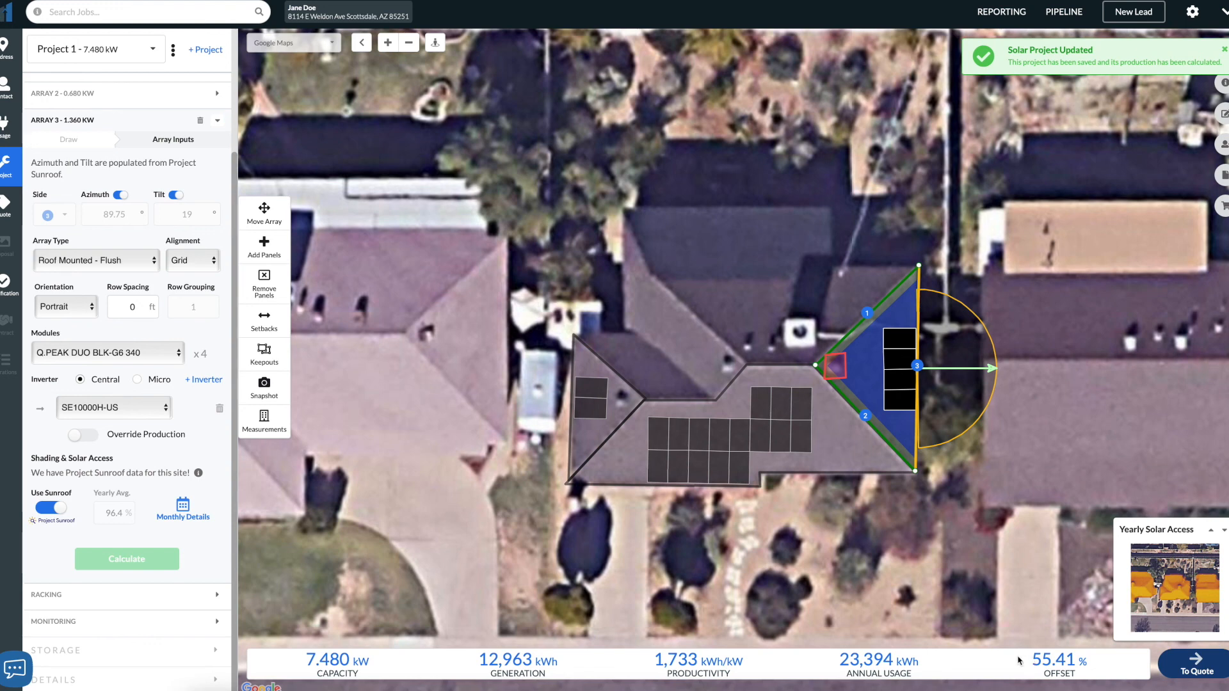
- Review each of the three arrays in turn on the roof
scroll(139, 469, down, 1)
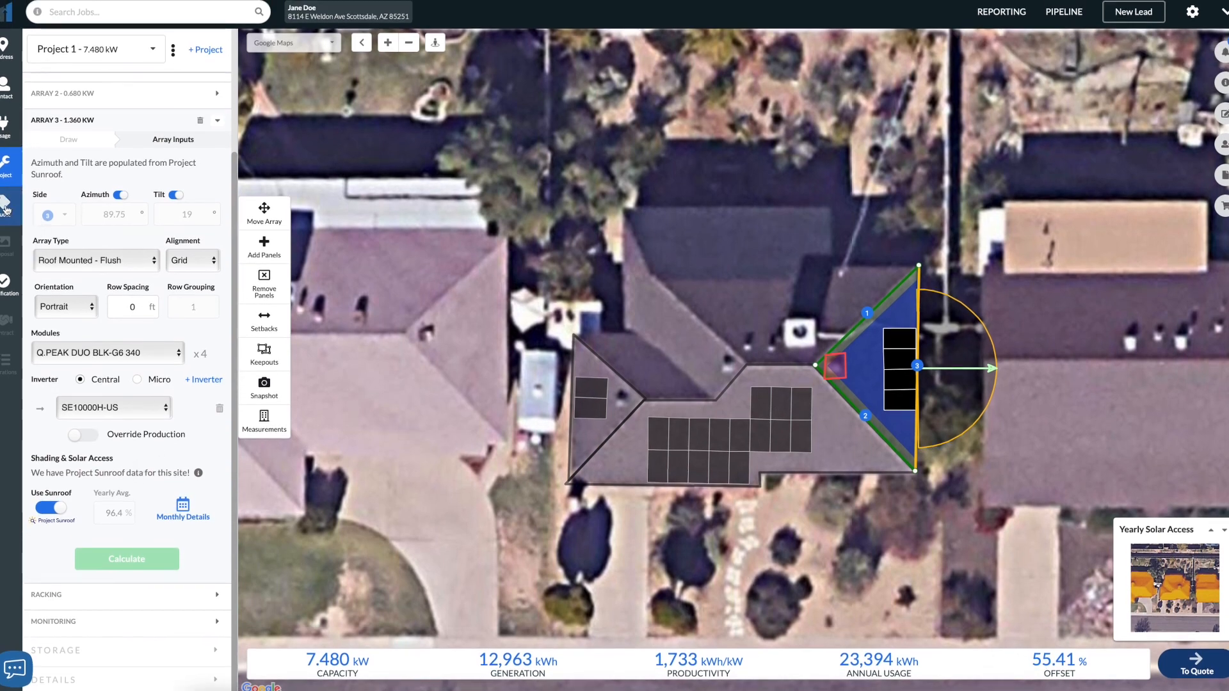
scroll(128, 192, up, 1)
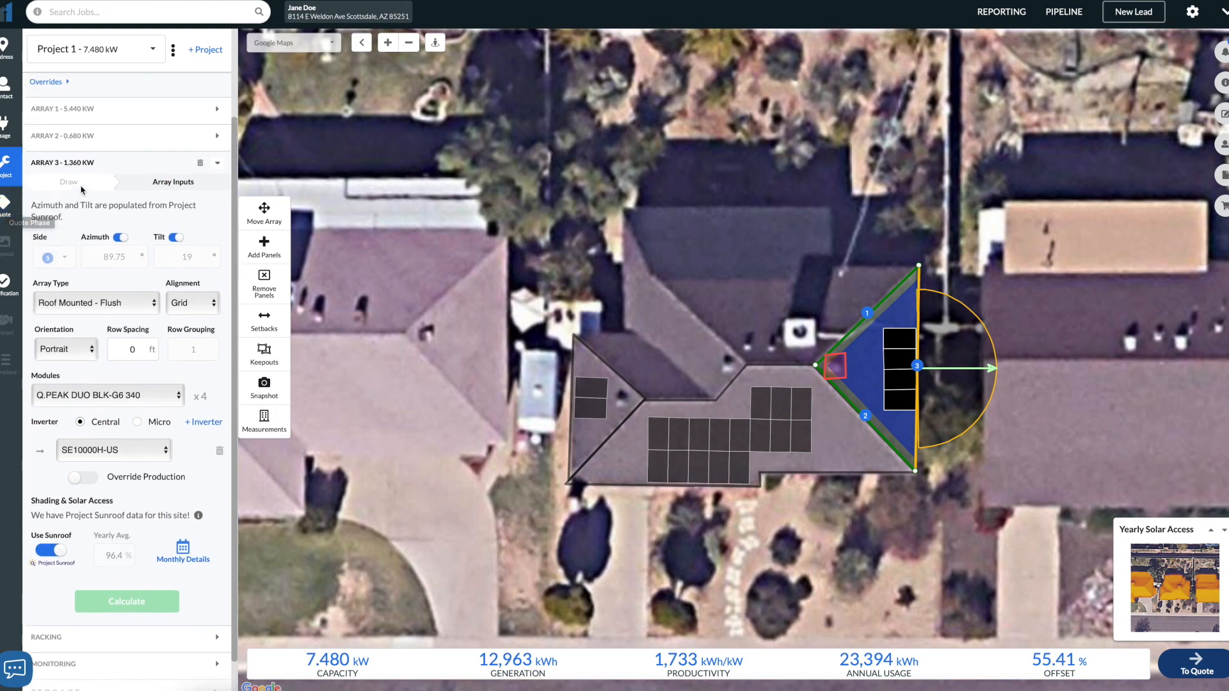
click(216, 167)
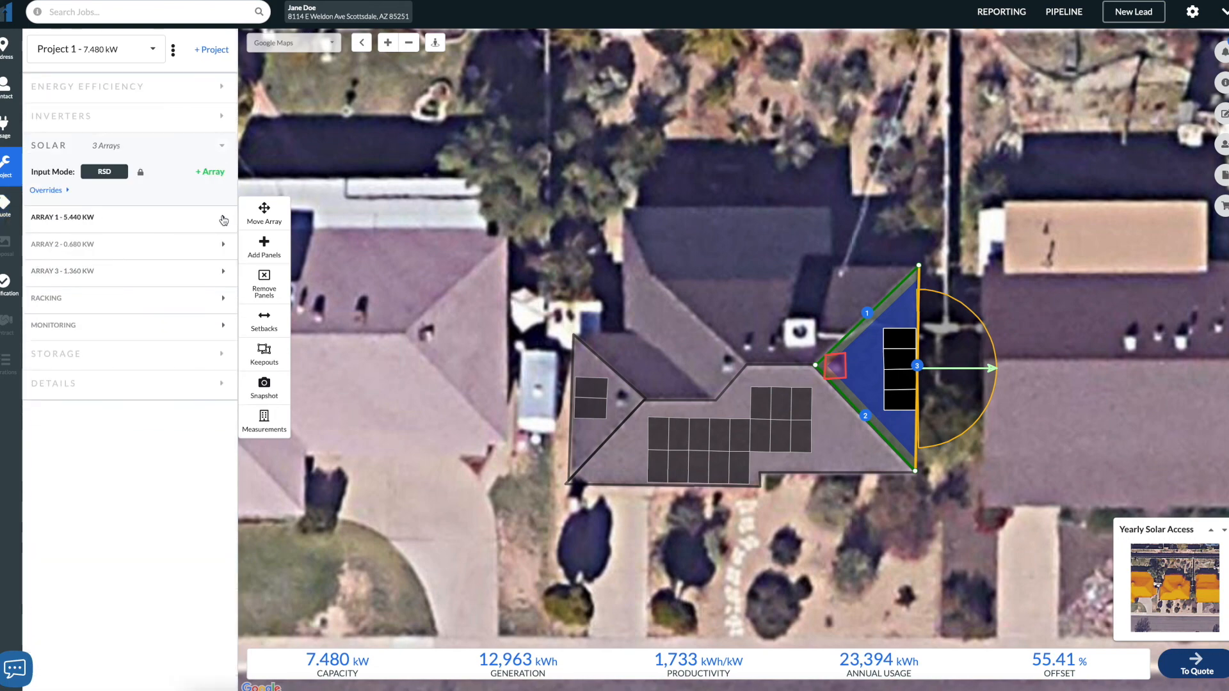
click(224, 218)
click(224, 220)
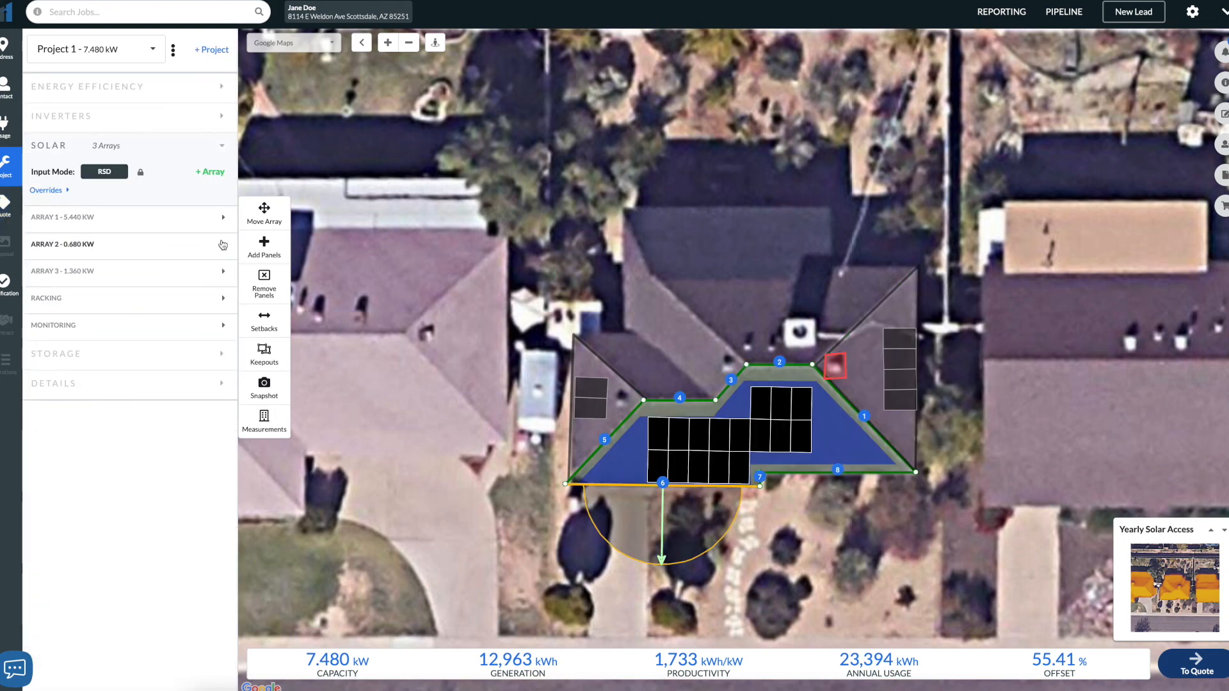
click(225, 247)
click(223, 248)
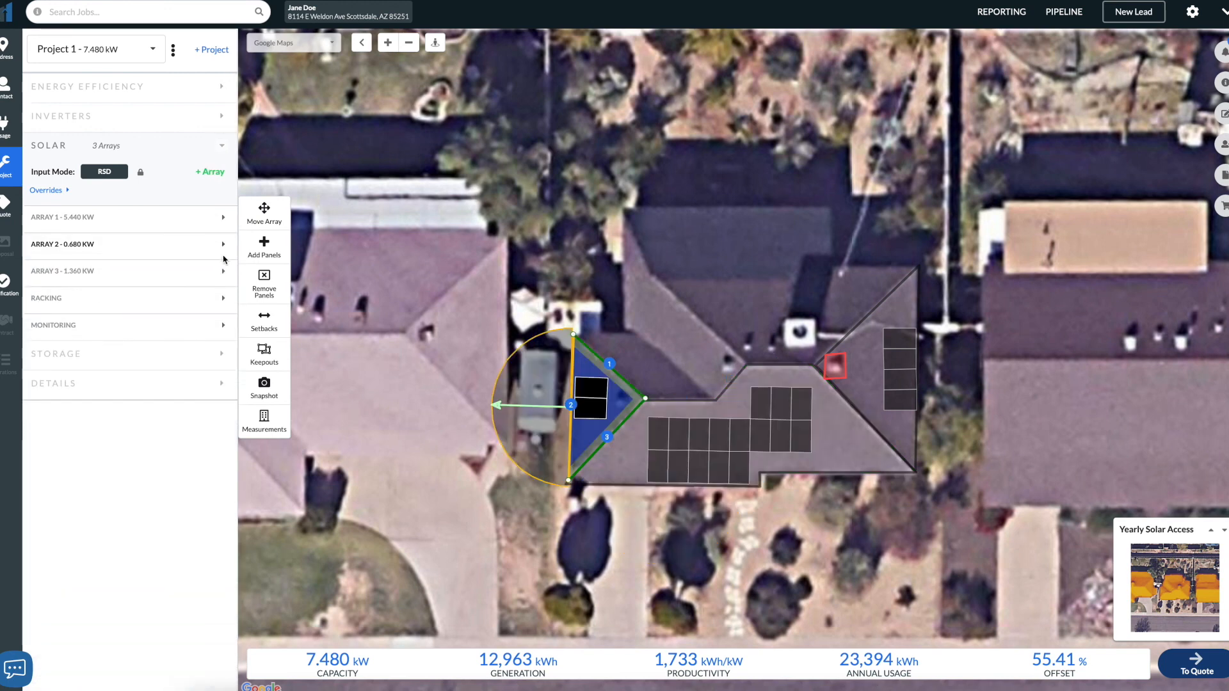
click(227, 272)
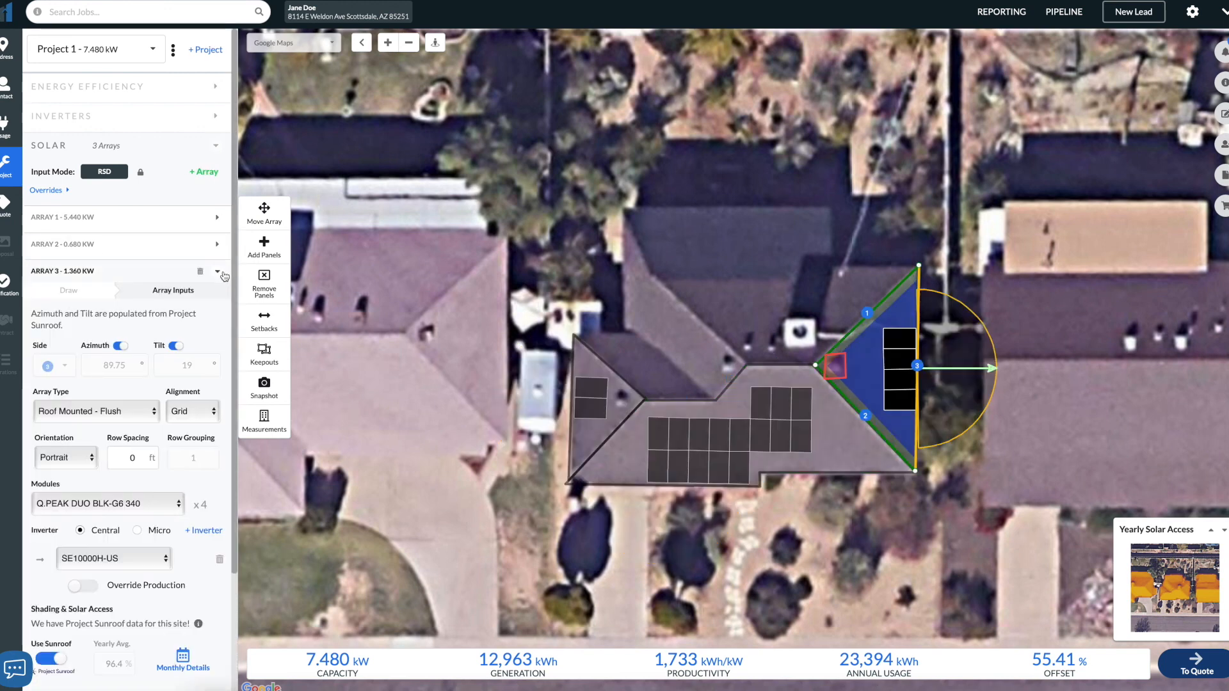
click(225, 276)
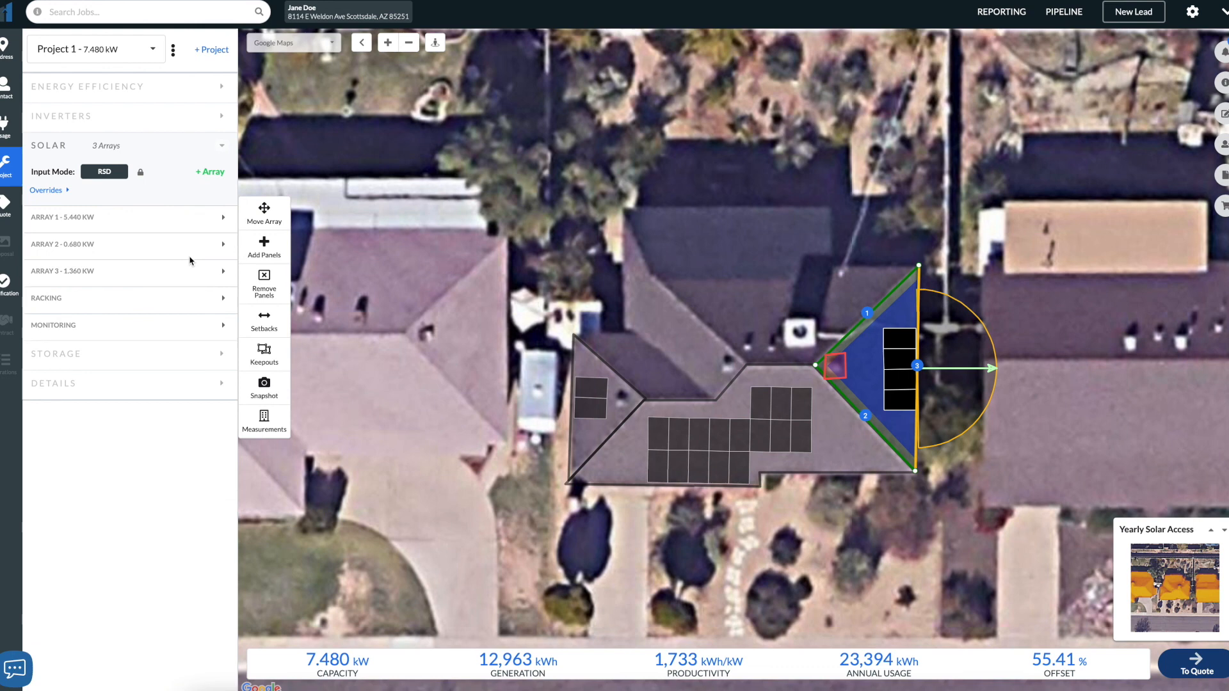